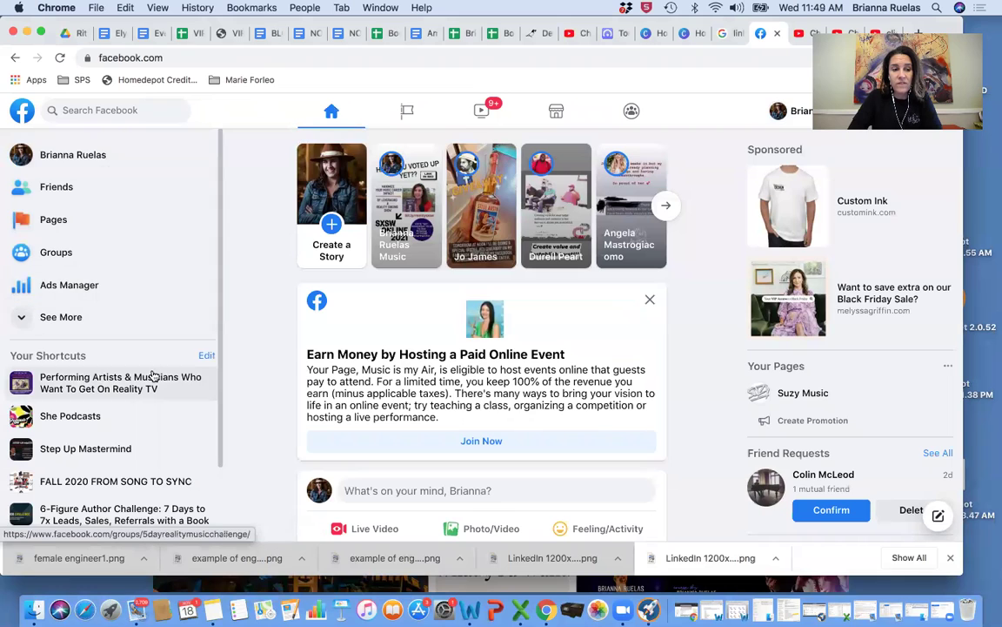
# - Open the managed Musician/Band page listed directly after Music is my Air in Pages You Manage
pyautogui.scroll(2, 152, 365)
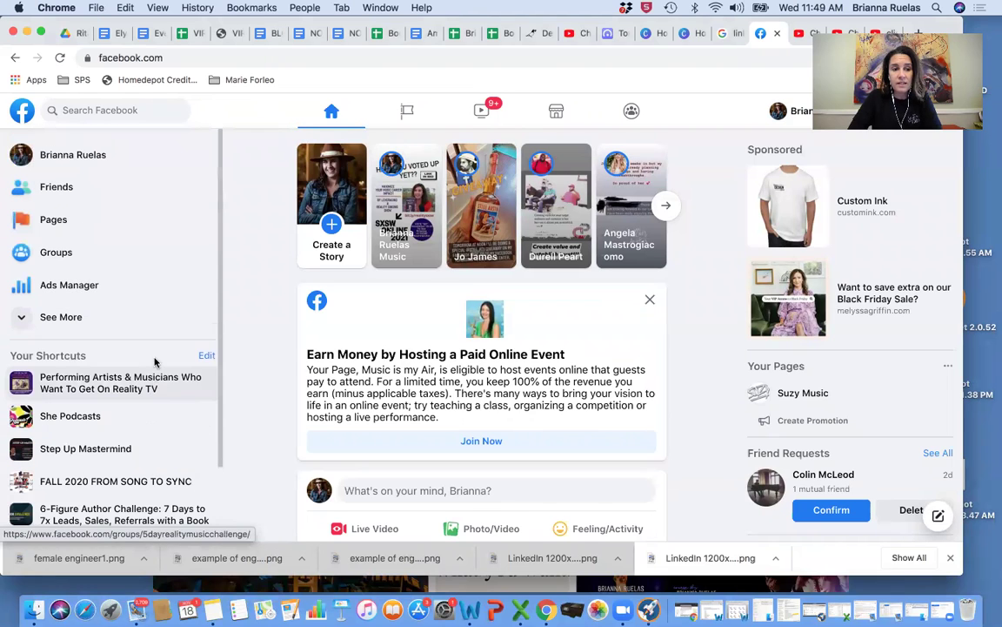
pyautogui.click(54, 218)
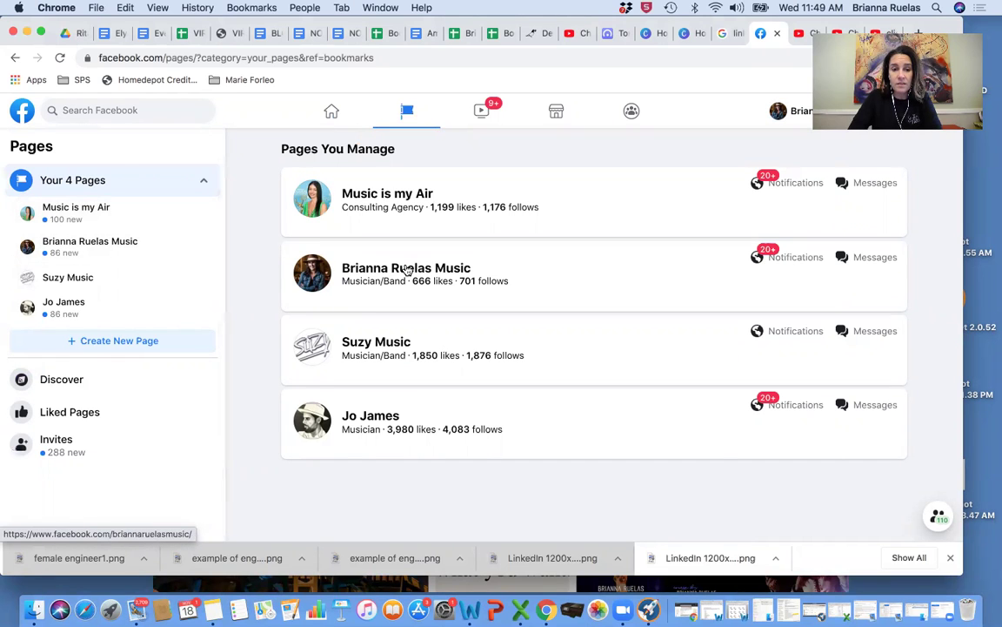
pyautogui.click(406, 270)
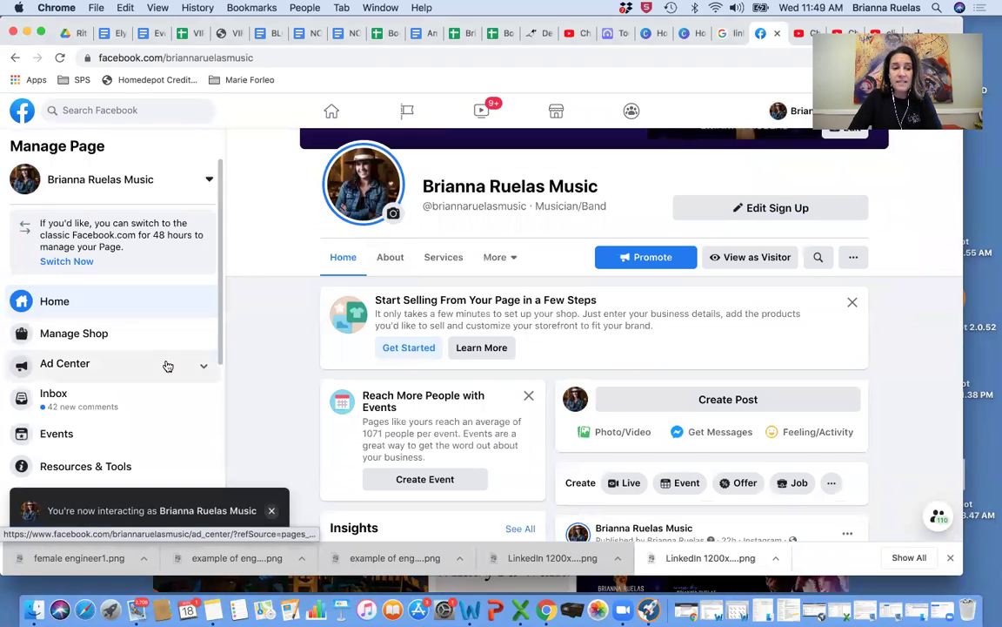
# - Open the page's Publishing Tools and launch Creator Studio from there
pyautogui.scroll(-5, 165, 365)
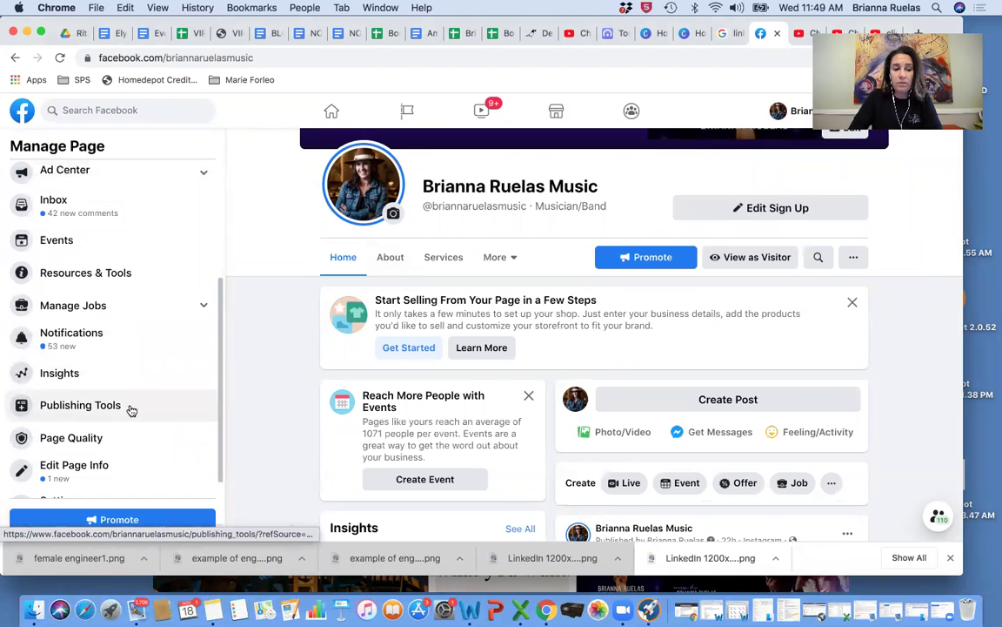
pyautogui.scroll(5, 141, 340)
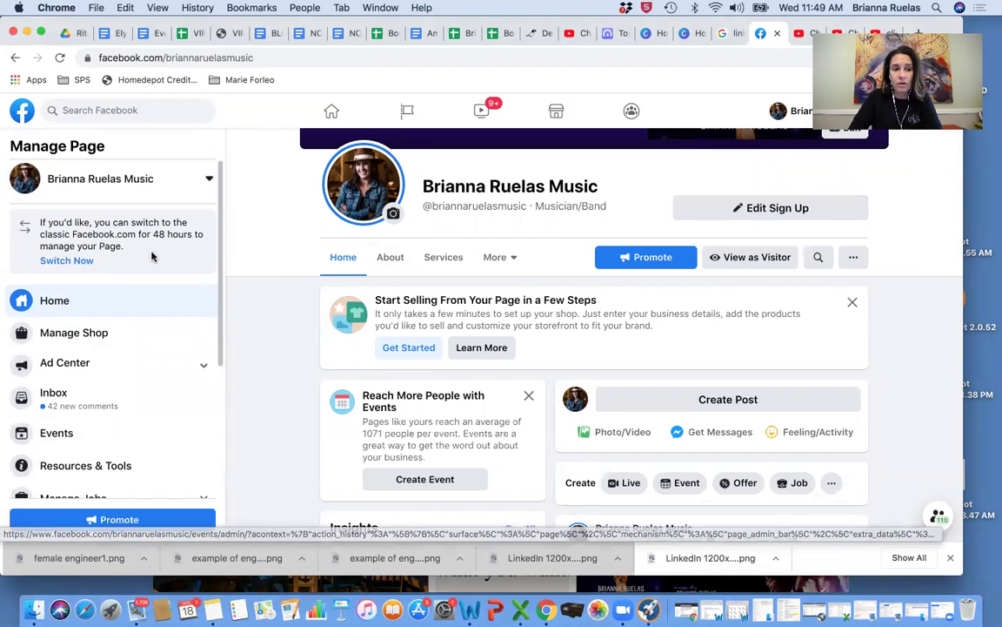
pyautogui.scroll(-5, 151, 255)
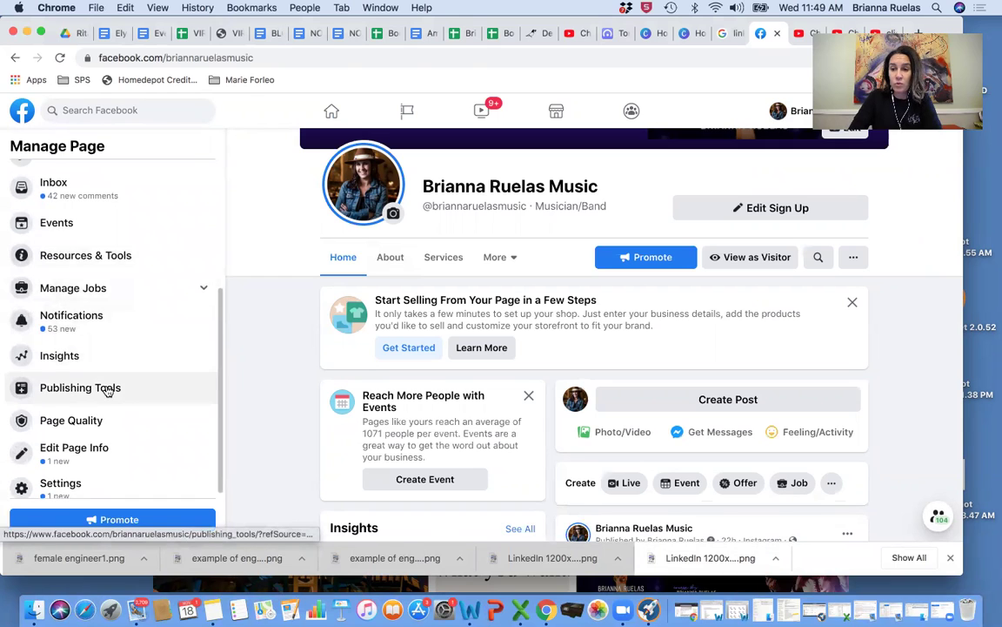
pyautogui.click(107, 389)
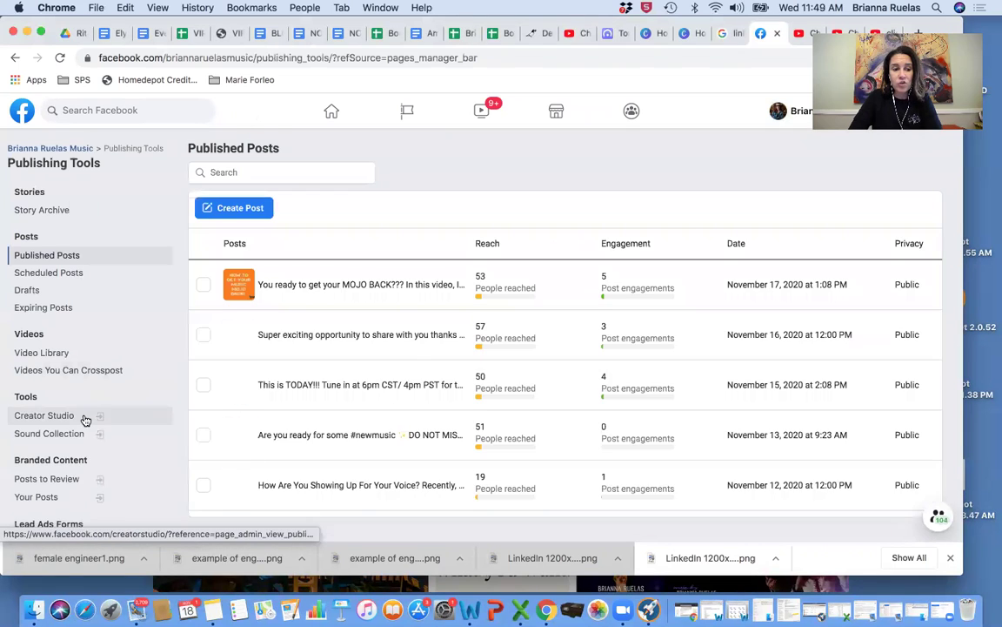
pyautogui.scroll(-2, 82, 373)
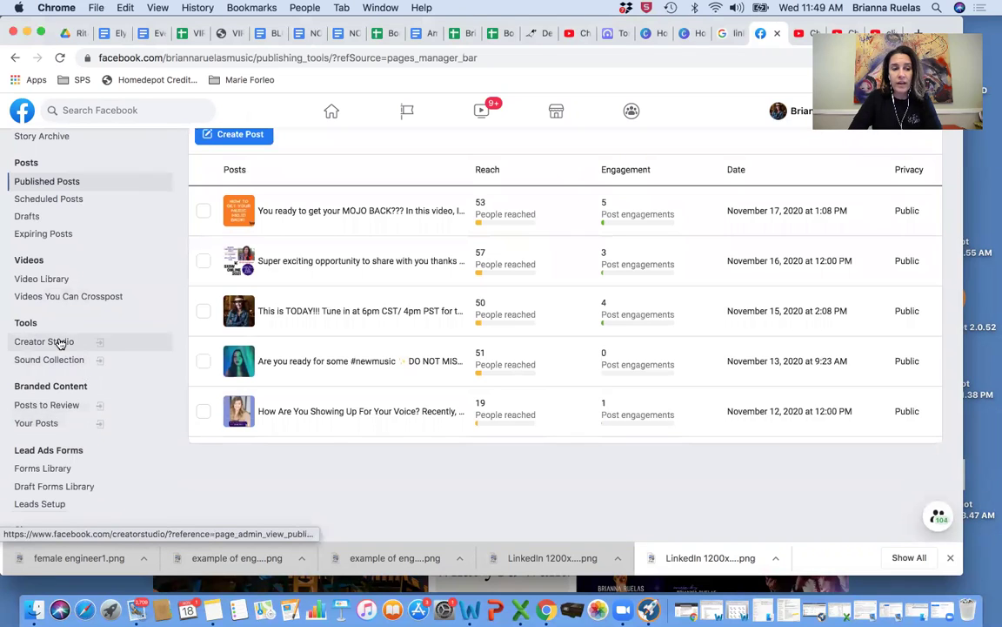
pyautogui.click(59, 342)
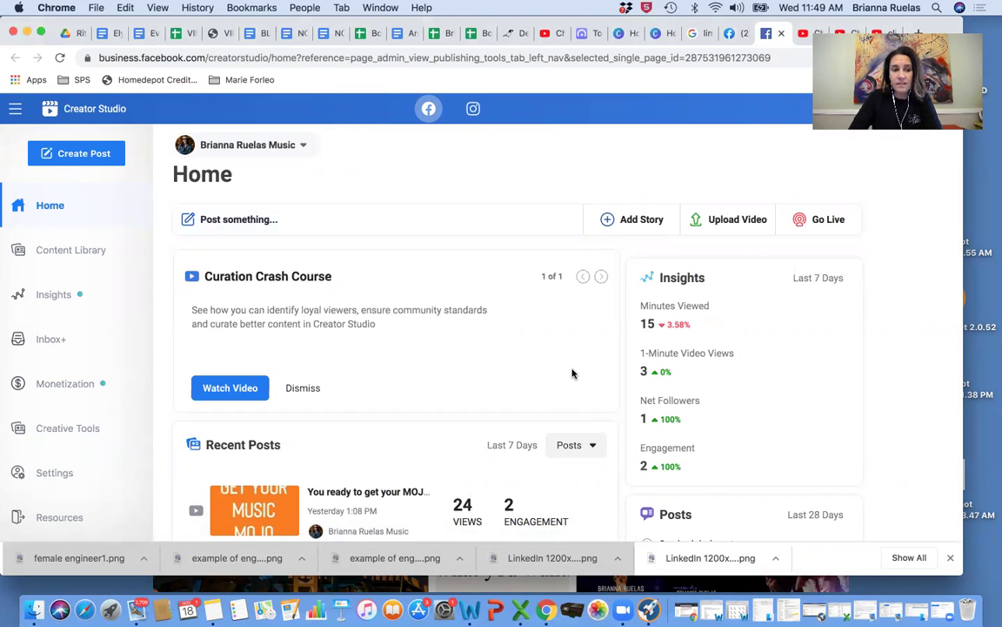
# - Switch Creator Studio from Facebook to the Instagram content library
pyautogui.scroll(-2, 572, 374)
pyautogui.scroll(2, 571, 374)
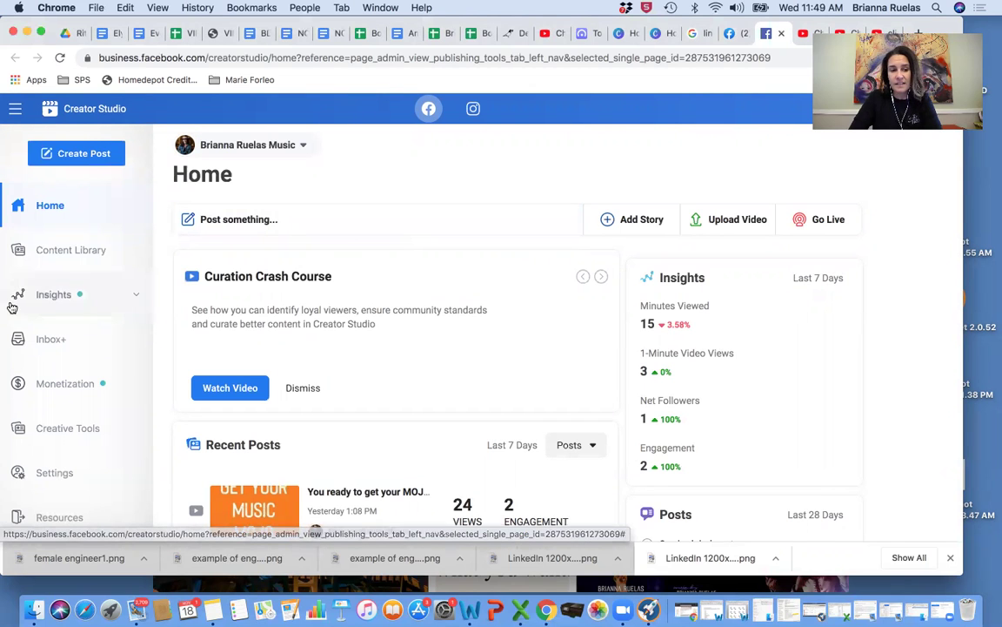
pyautogui.scroll(-3, 448, 396)
pyautogui.scroll(3, 448, 396)
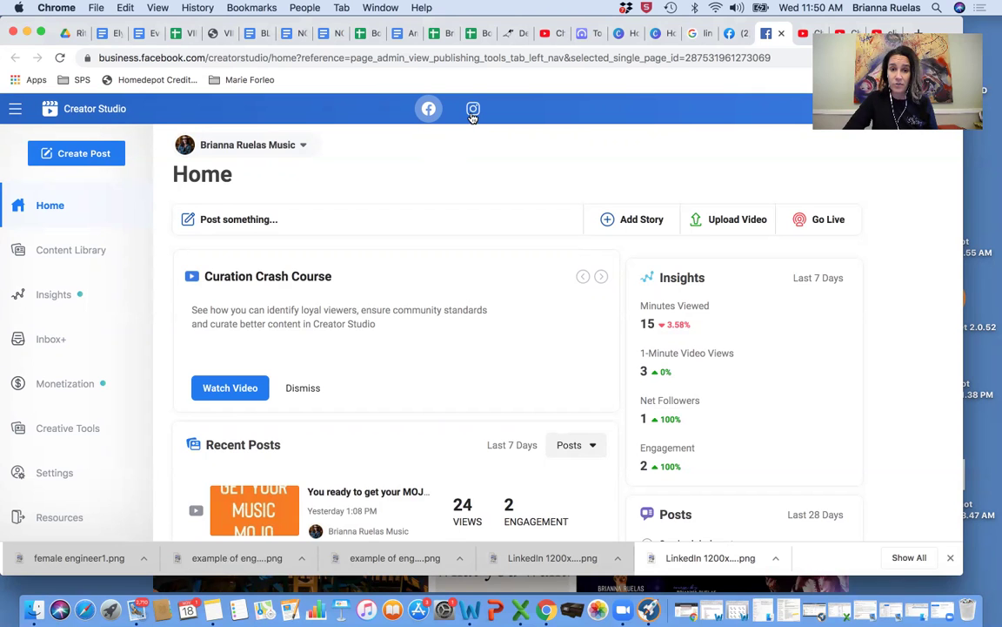
pyautogui.click(472, 110)
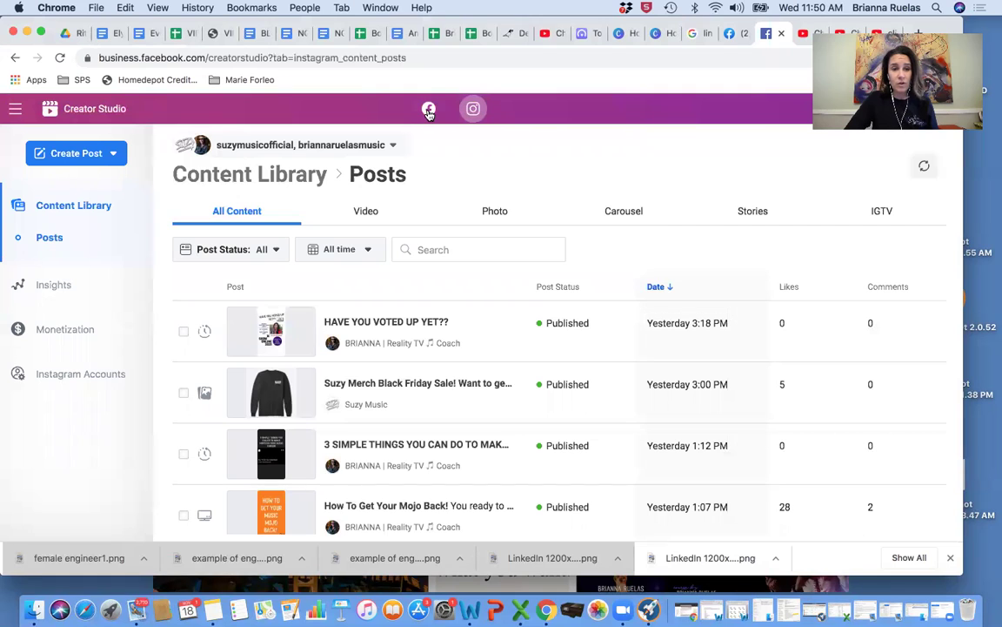
pyautogui.click(428, 109)
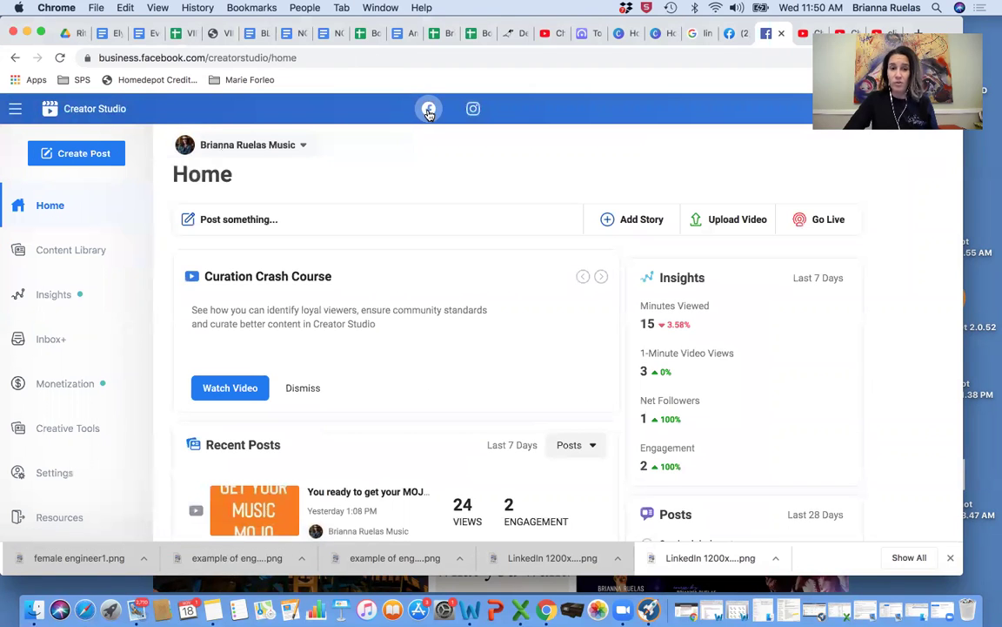
pyautogui.click(473, 108)
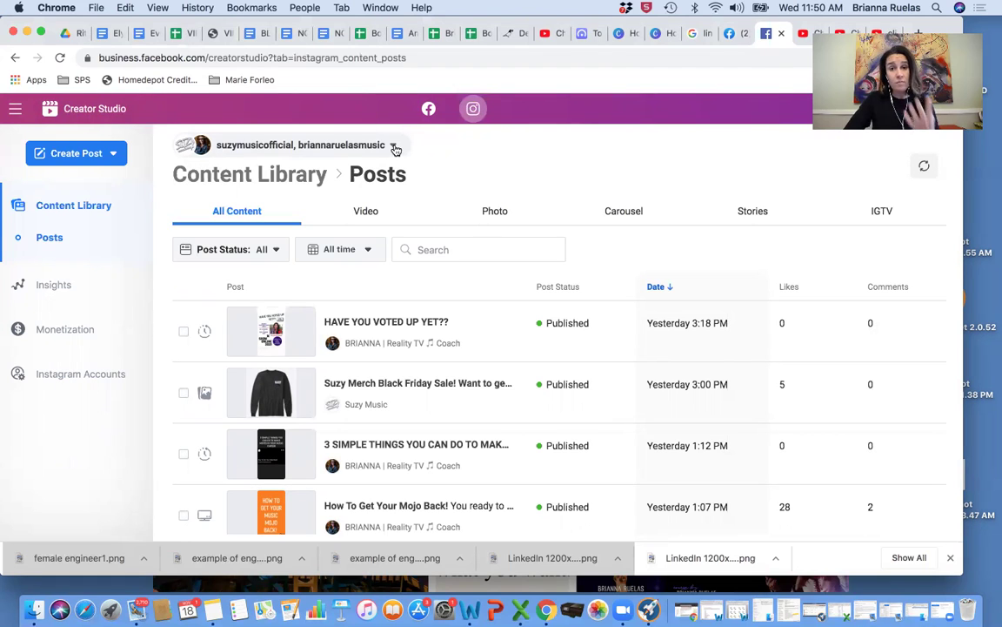
# - Limit the Instagram content library to one profile by excluding suzymusicofficial from all content
pyautogui.click(394, 148)
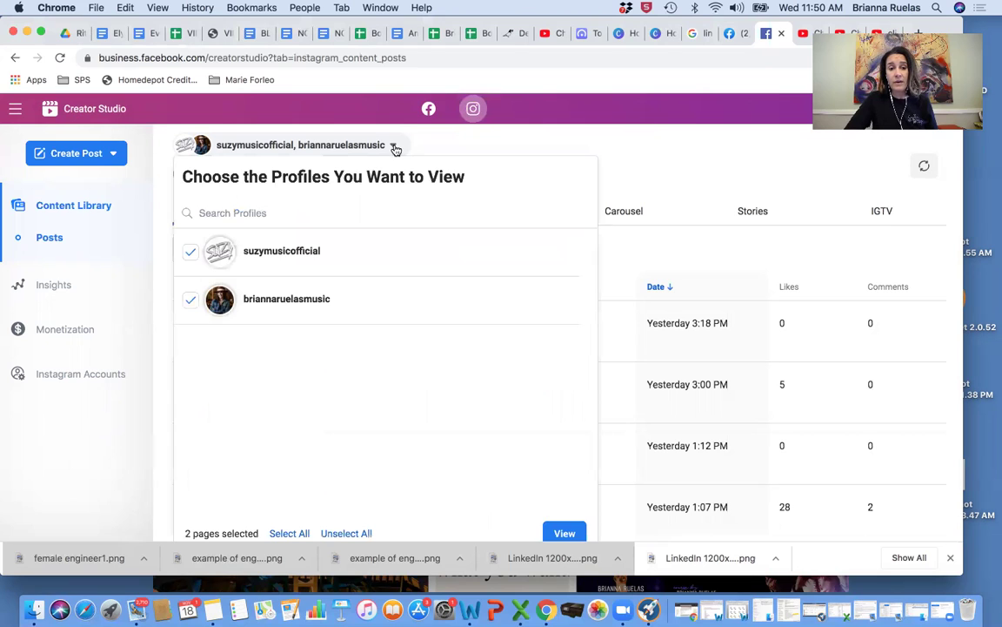
pyautogui.click(190, 252)
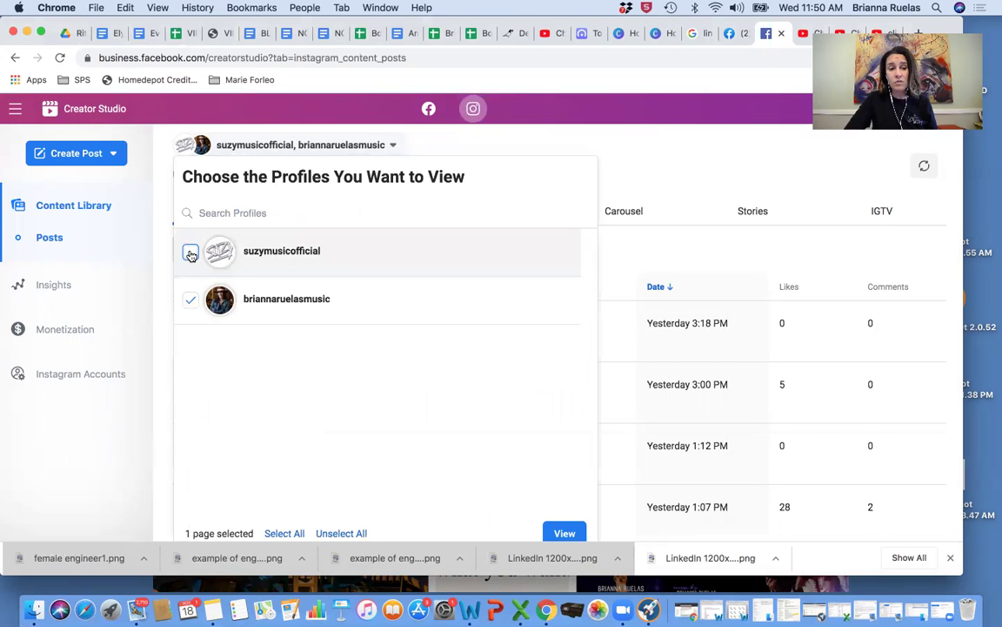
pyautogui.click(566, 530)
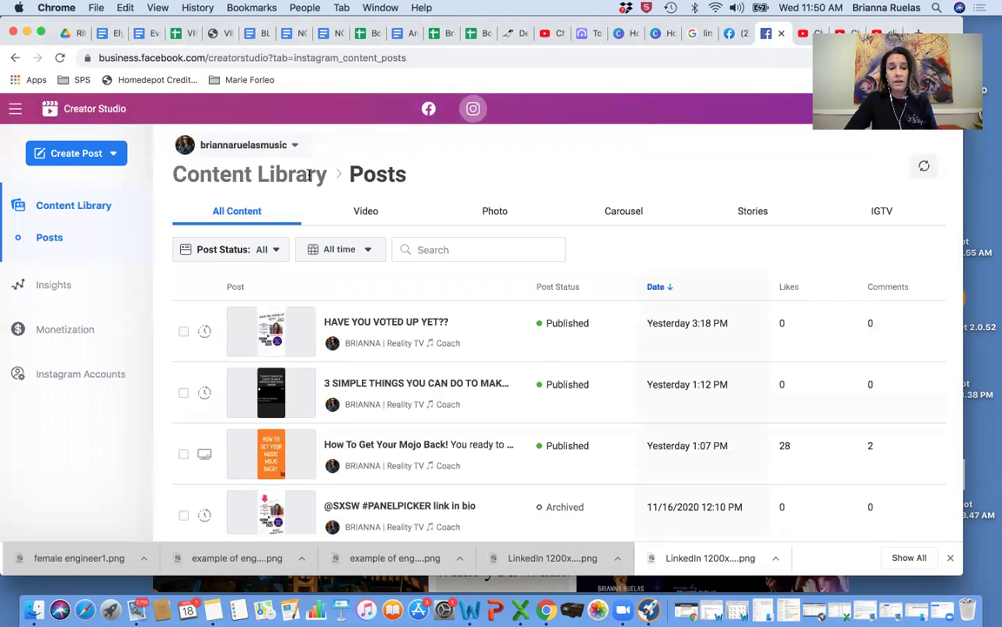
pyautogui.click(295, 145)
pyautogui.click(191, 301)
pyautogui.click(192, 303)
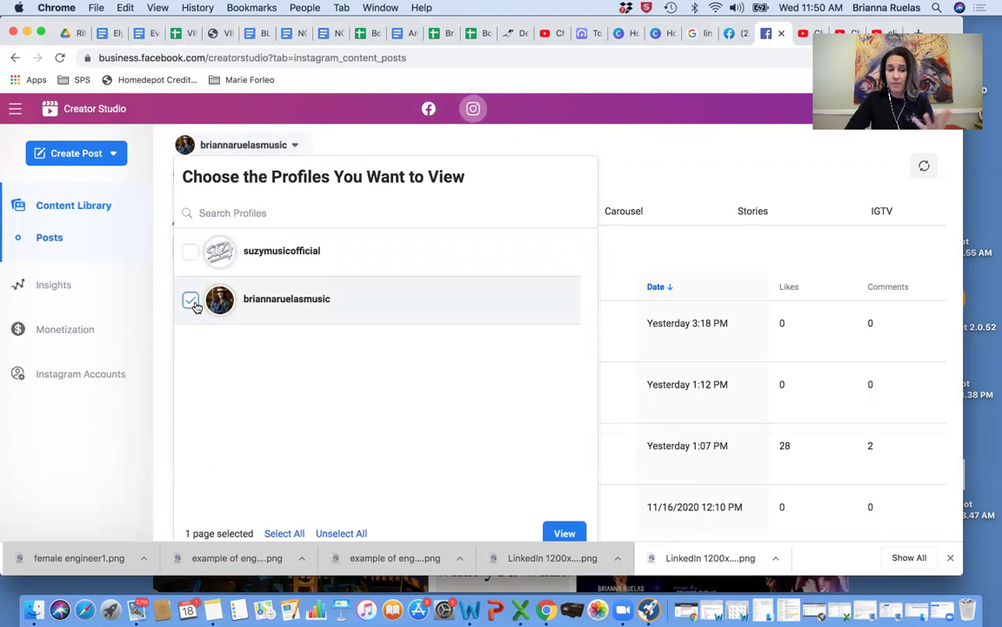
pyautogui.click(565, 533)
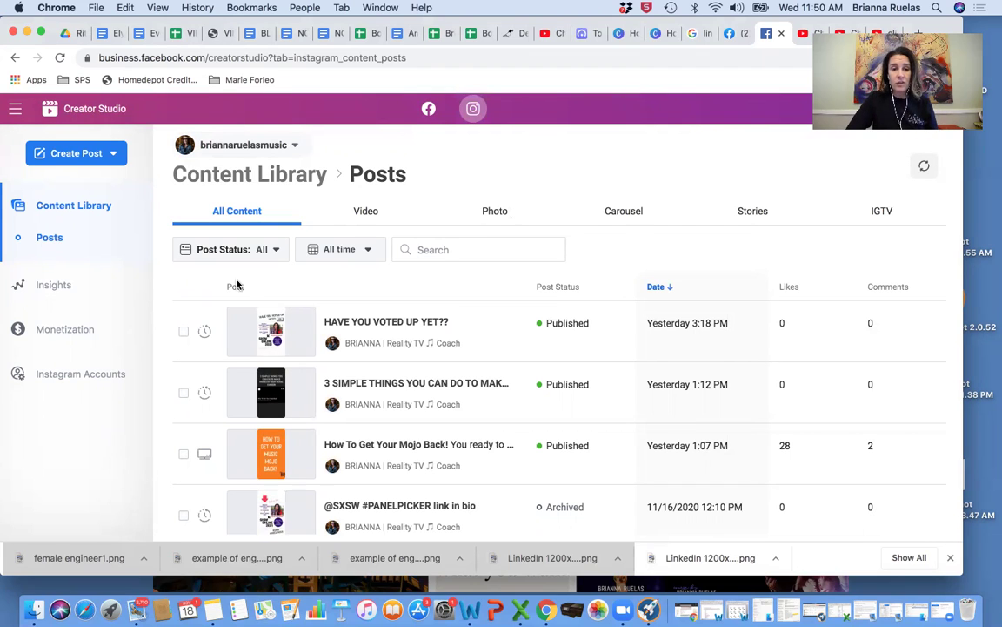
# - Show only photo posts in the content library and exclude the suzymusicofficial profile
pyautogui.click(363, 221)
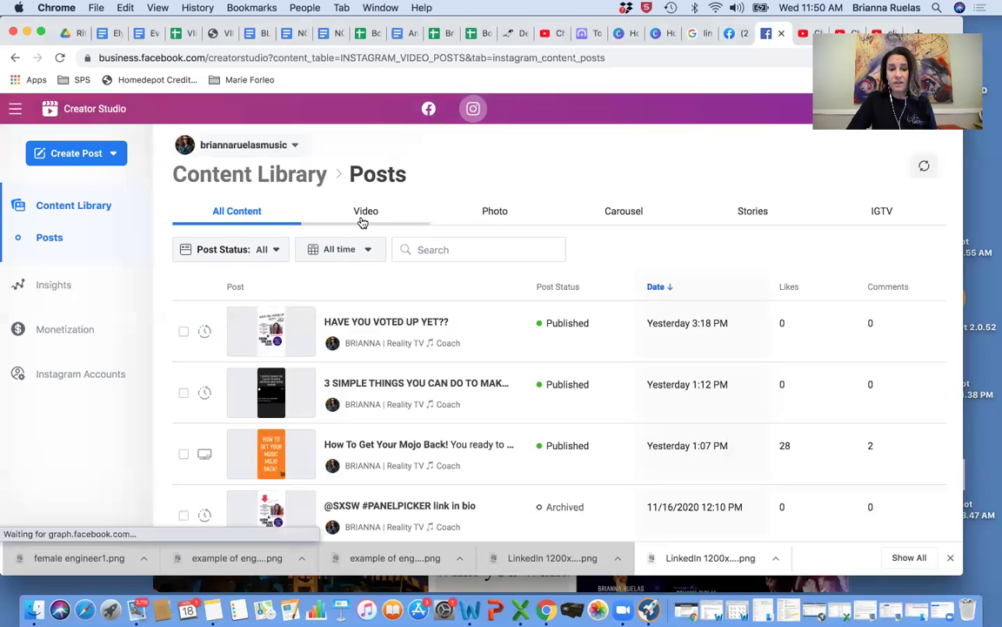
pyautogui.click(495, 221)
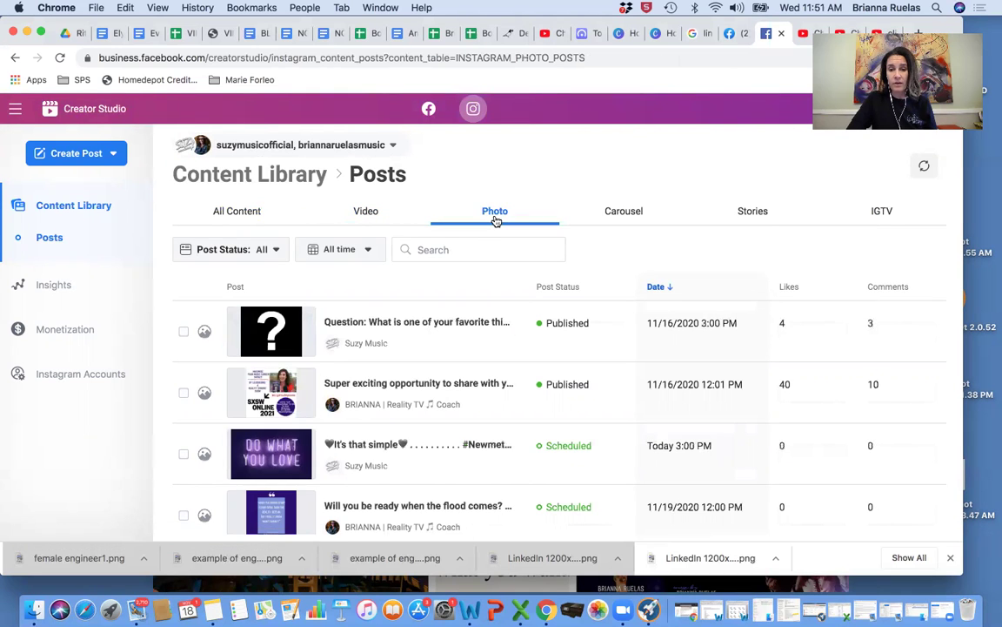
pyautogui.click(357, 143)
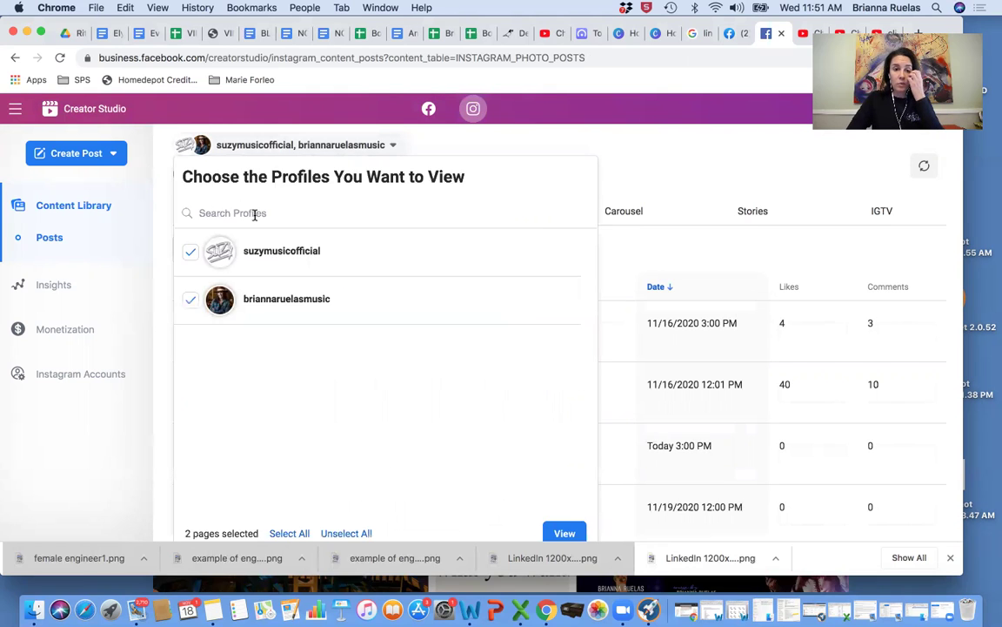
pyautogui.click(190, 252)
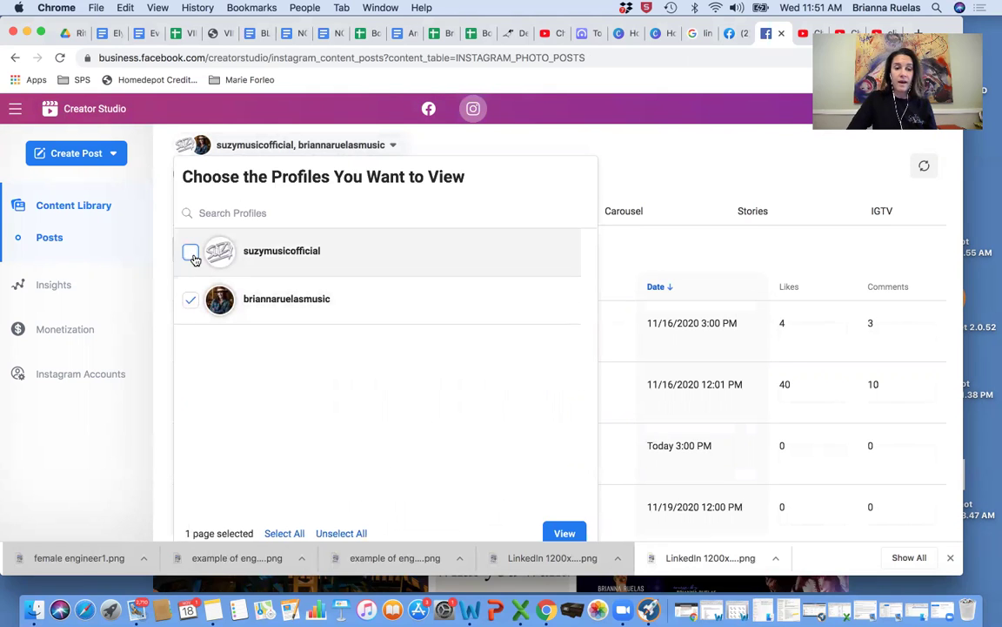
pyautogui.click(564, 531)
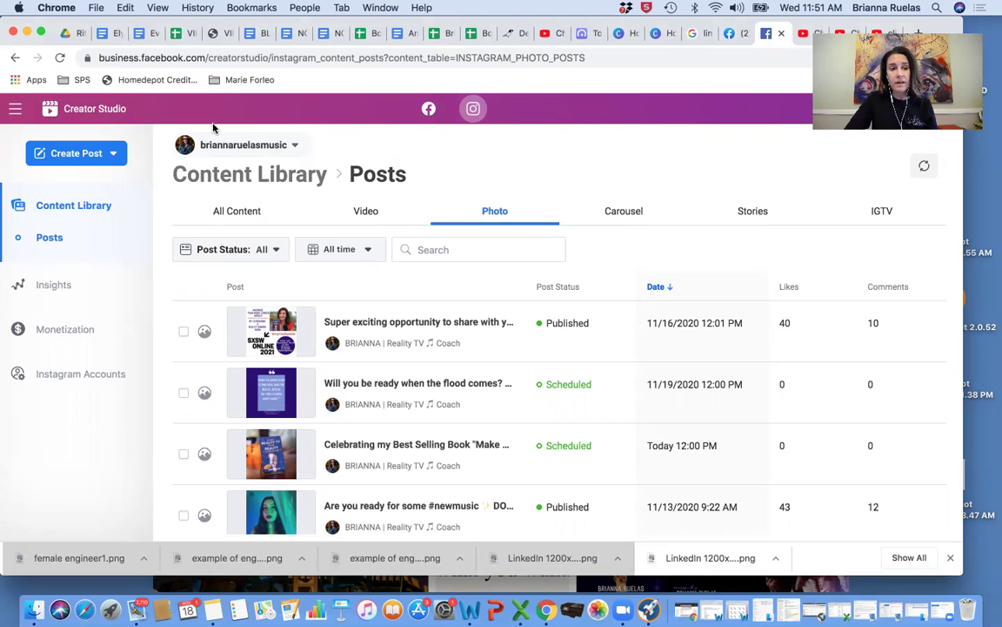
# - Create a new Instagram Feed post for the musician's own account, not suzymusicofficial
pyautogui.click(112, 154)
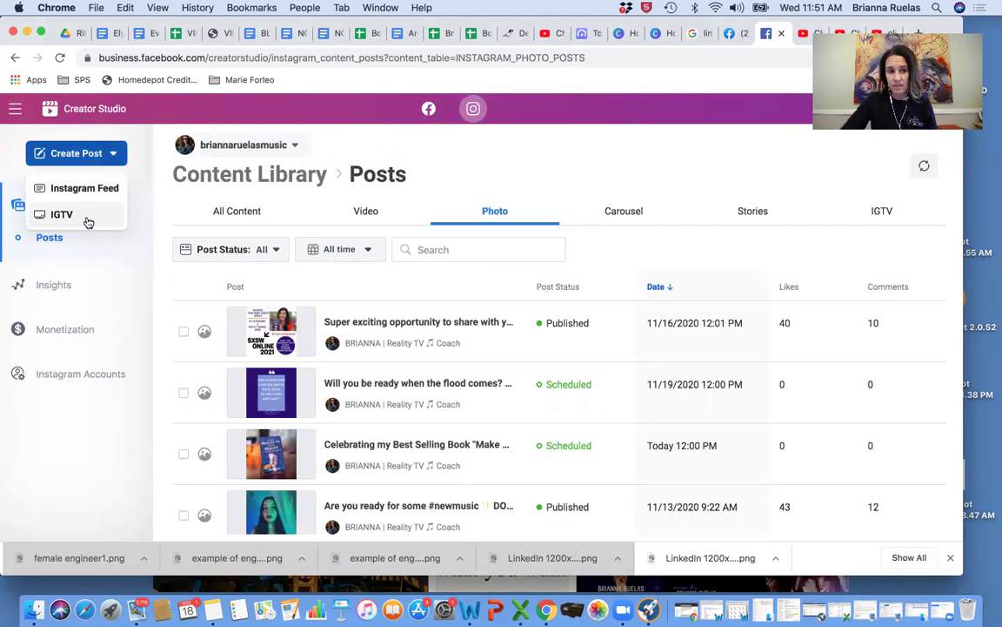
pyautogui.click(101, 194)
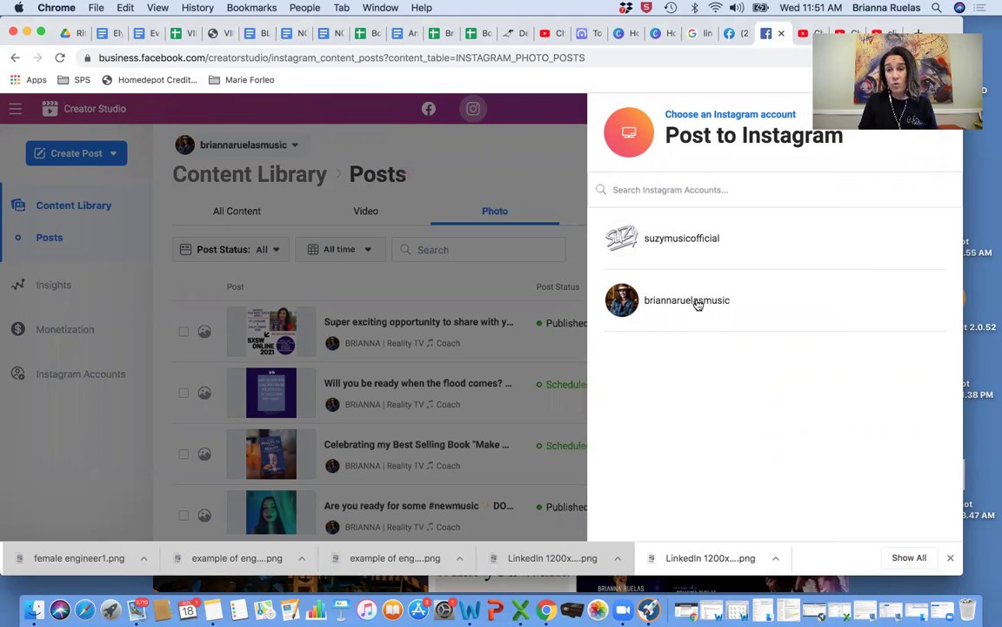
pyautogui.click(697, 304)
# - Write the caption "Hello - and test!" and add a purple heart emoji at its end
pyautogui.click(520, 259)
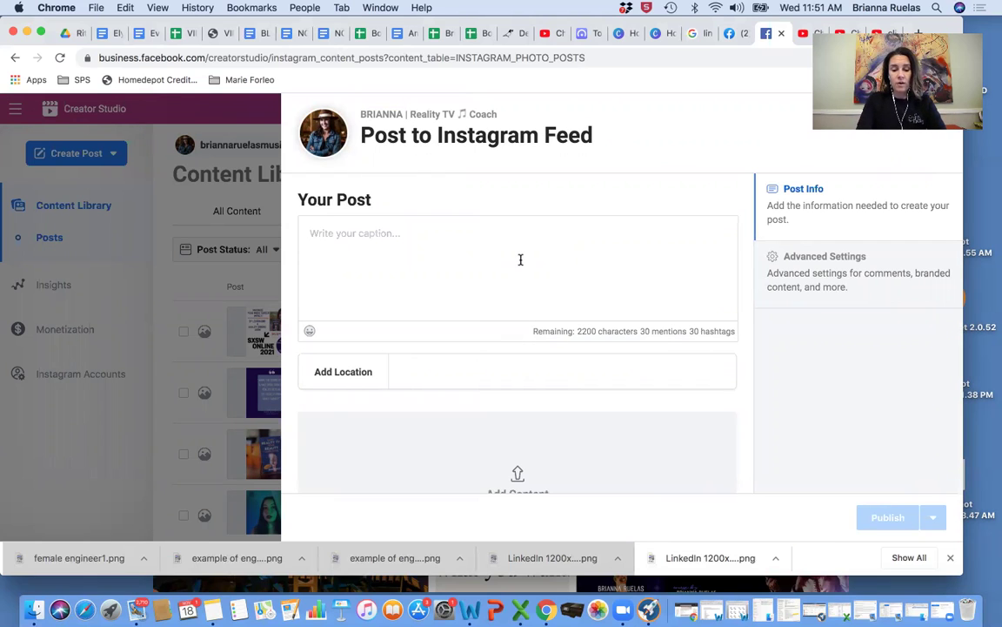
pyautogui.write('Hello -')
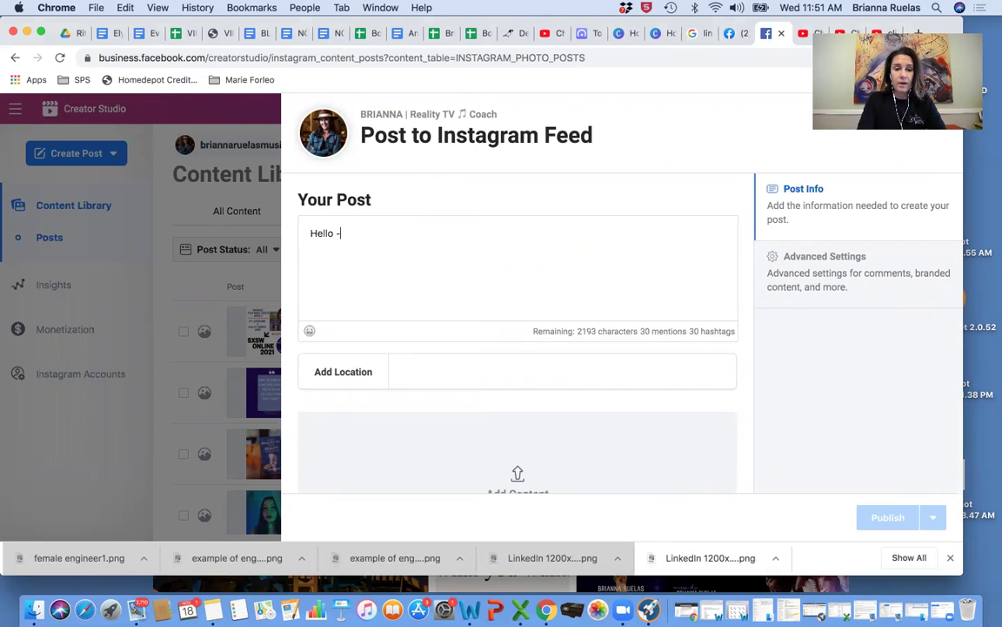
pyautogui.write(' and test!')
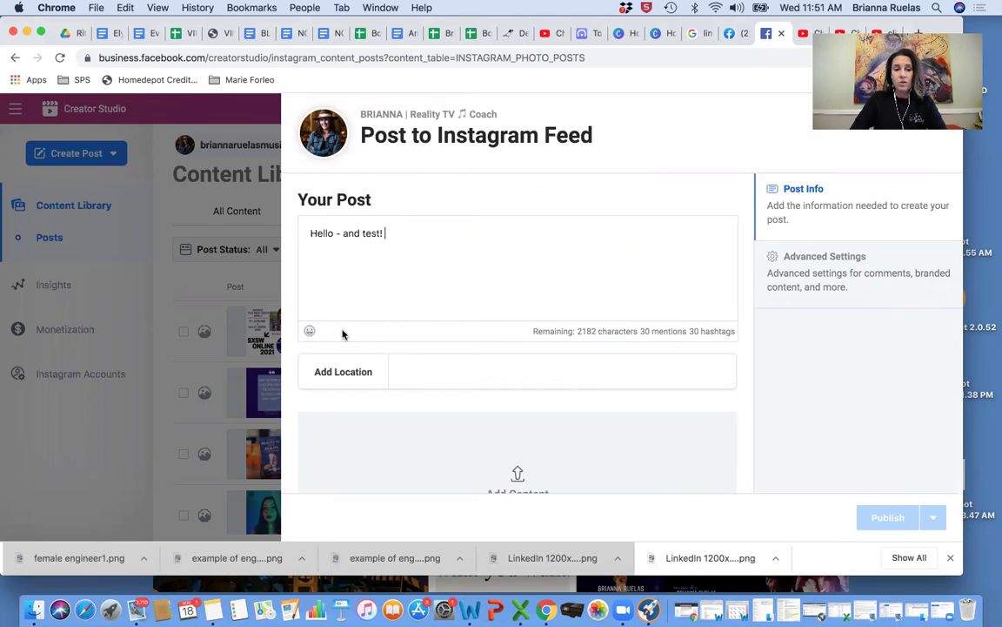
pyautogui.click(310, 331)
pyautogui.click(116, 125)
pyautogui.click(407, 236)
pyautogui.press('Return')
pyautogui.press('Return')
pyautogui.write('@')
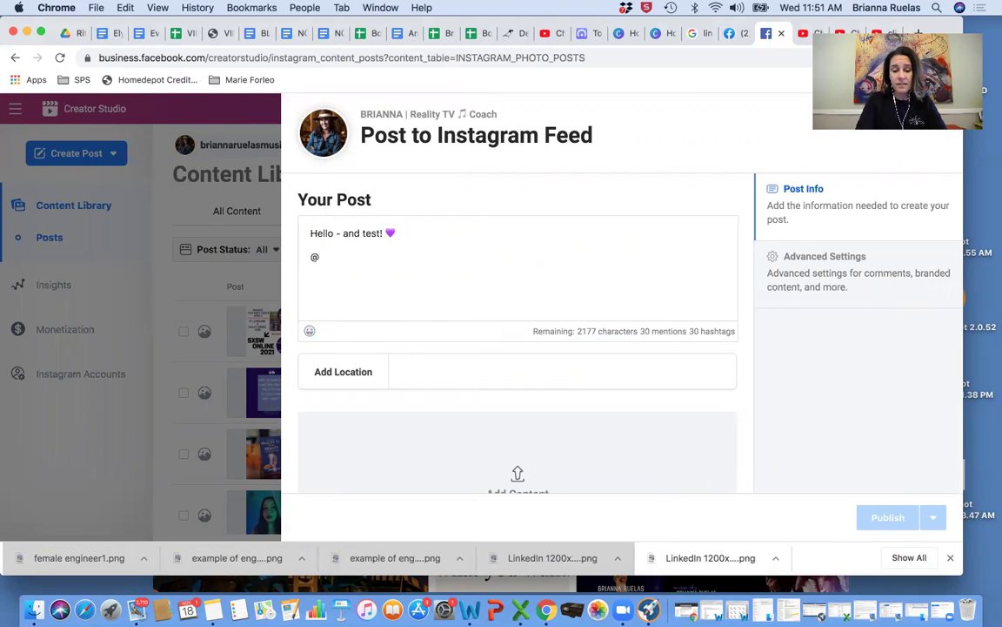
pyautogui.write('starter')
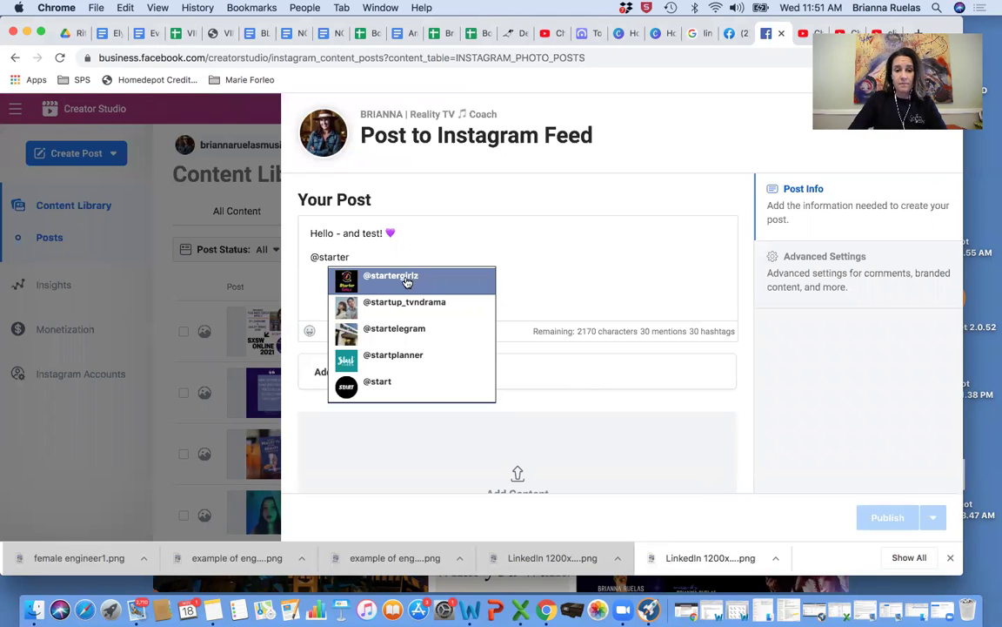
pyautogui.click(404, 278)
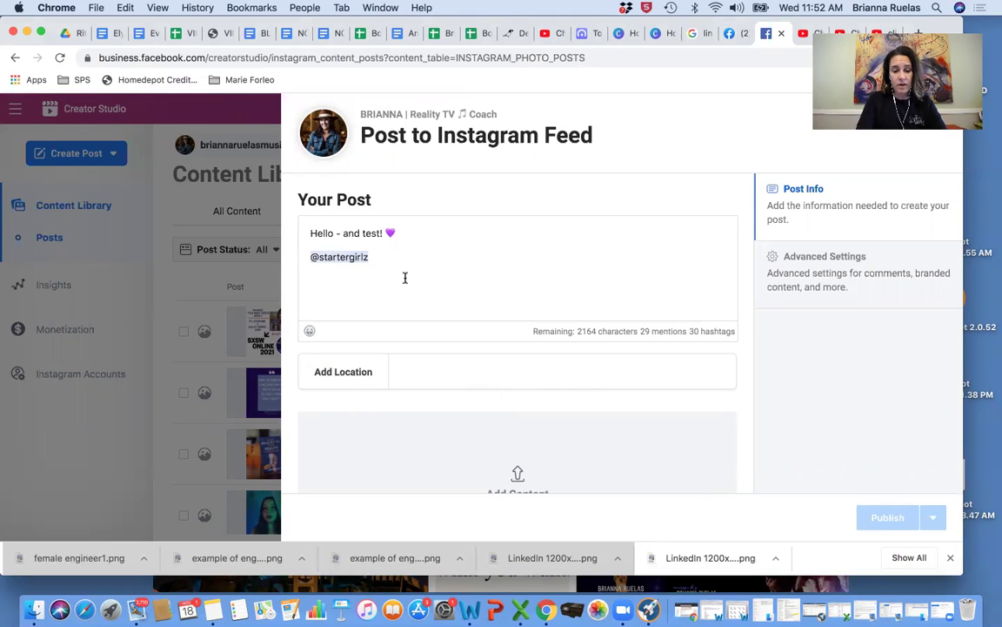
pyautogui.write('check out this rck')
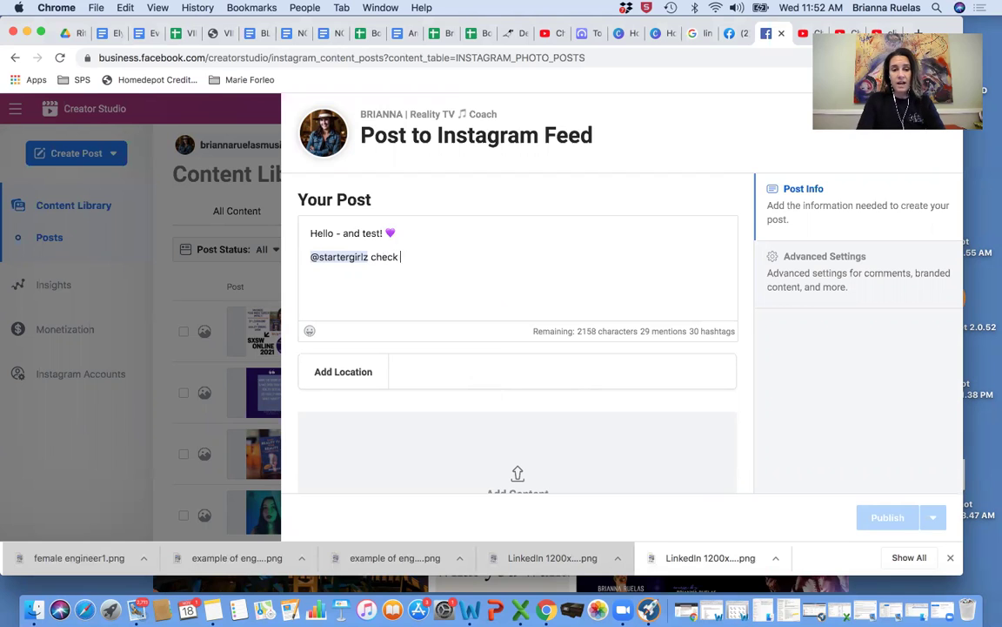
pyautogui.press('BackSpace')
pyautogui.press('BackSpace')
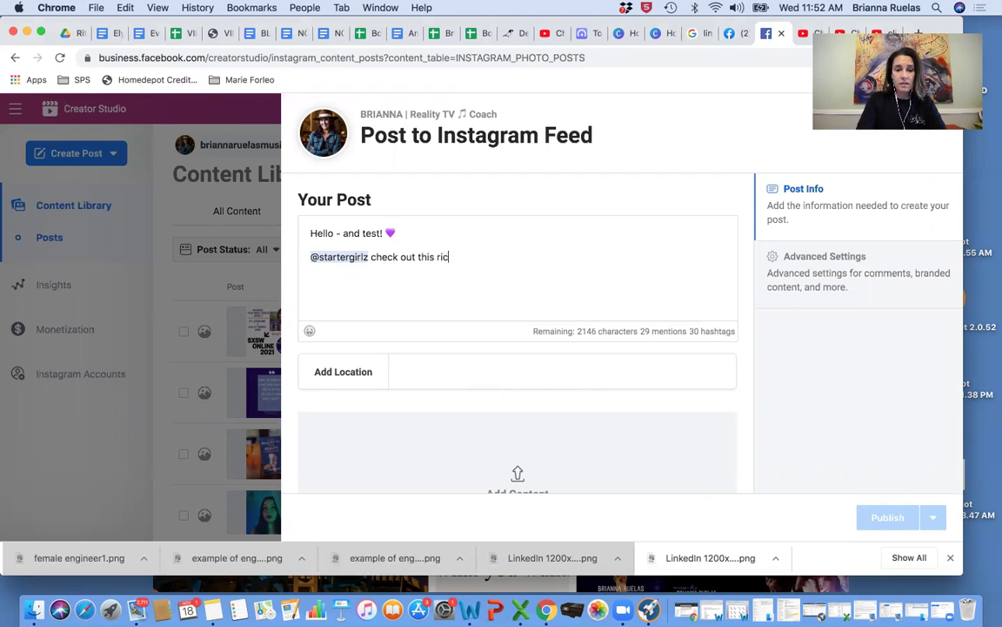
pyautogui.write("ockin' podc")
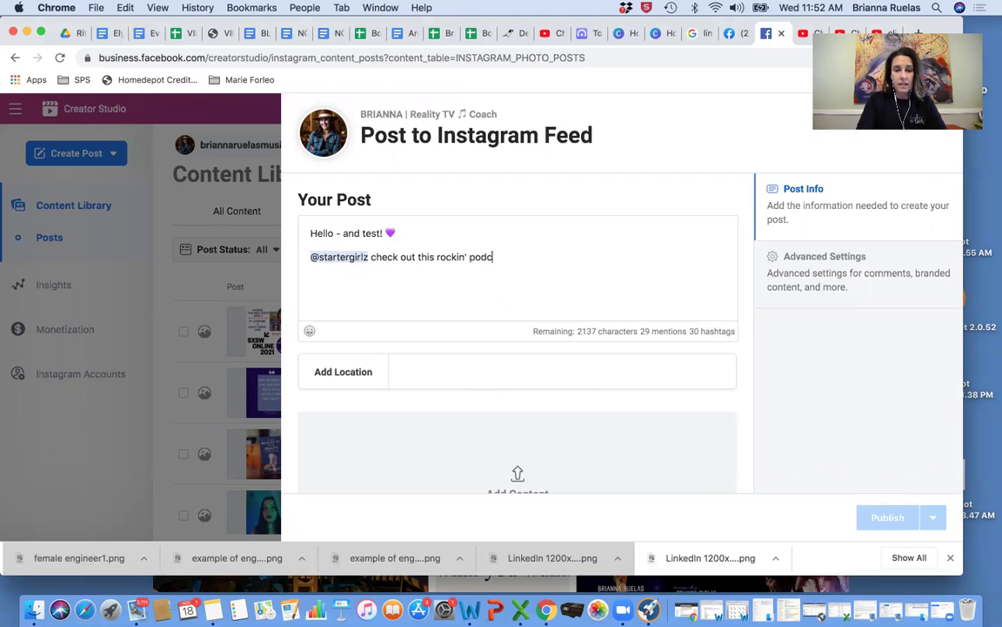
pyautogui.write('ast!!!')
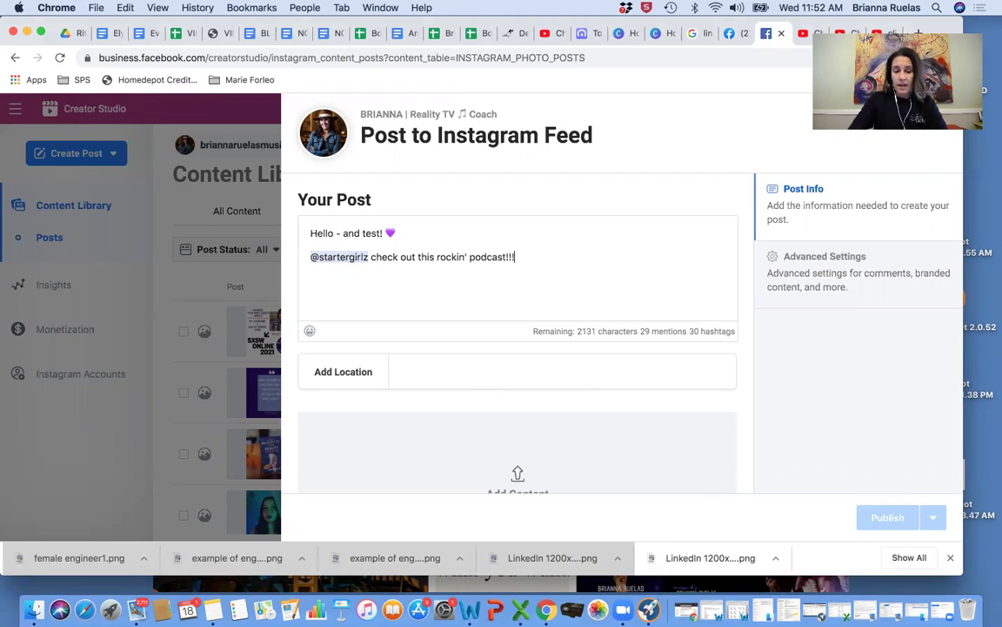
# - Set the post's location to Dallas, Texas
pyautogui.click(445, 373)
pyautogui.write('dallas')
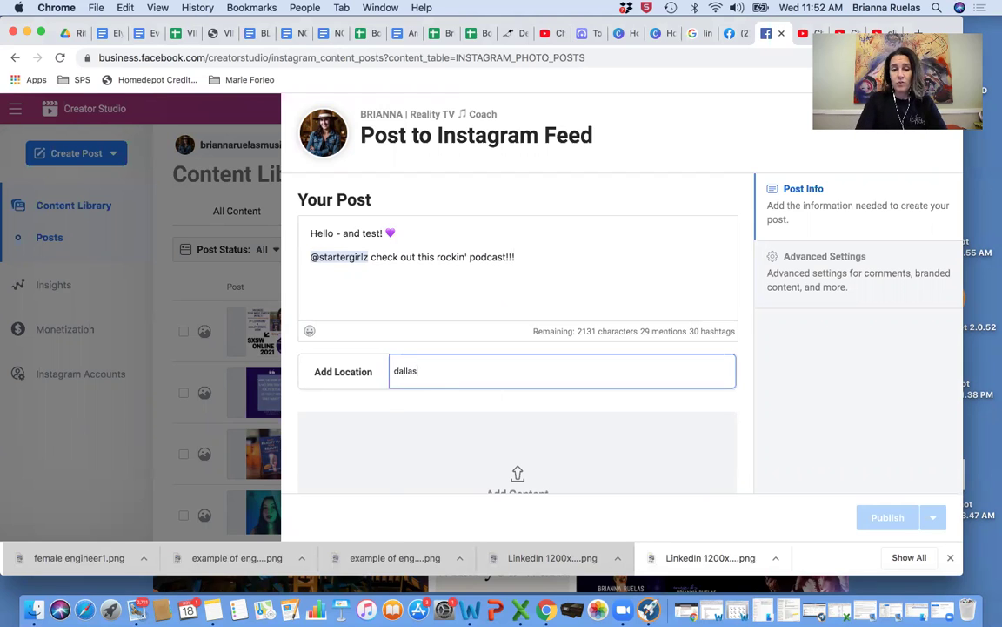
pyautogui.click(436, 399)
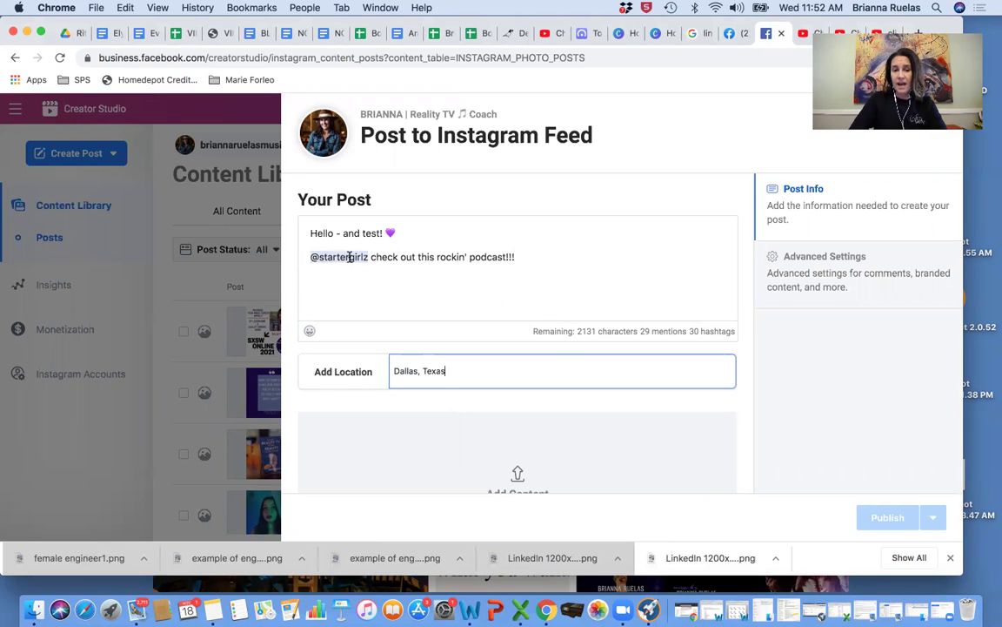
# - Start adding content to the post from a file upload and search the whole Mac for "rmg"
pyautogui.scroll(-3, 597, 262)
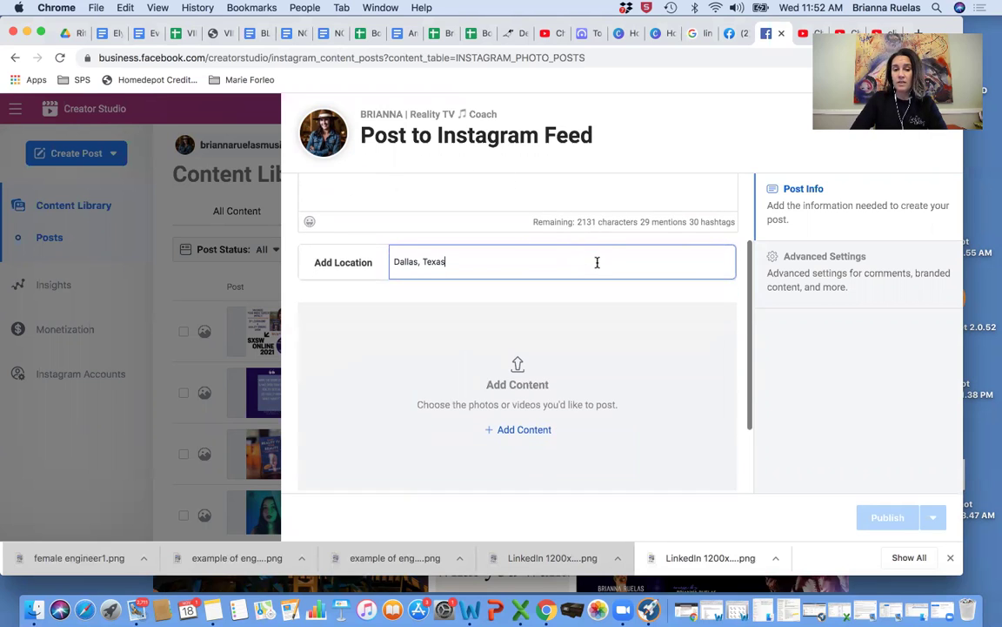
pyautogui.click(533, 429)
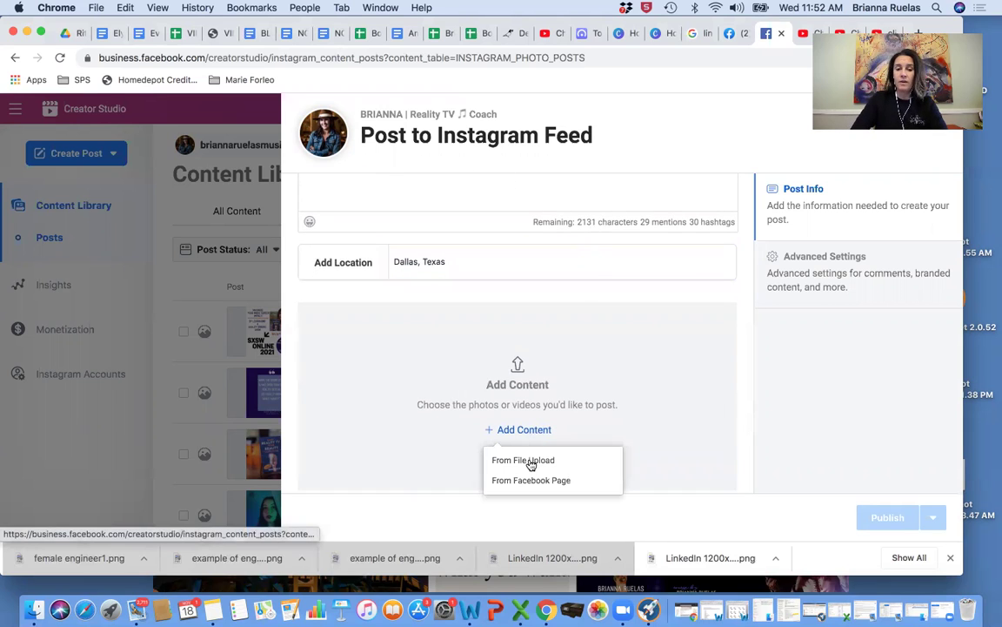
pyautogui.click(526, 461)
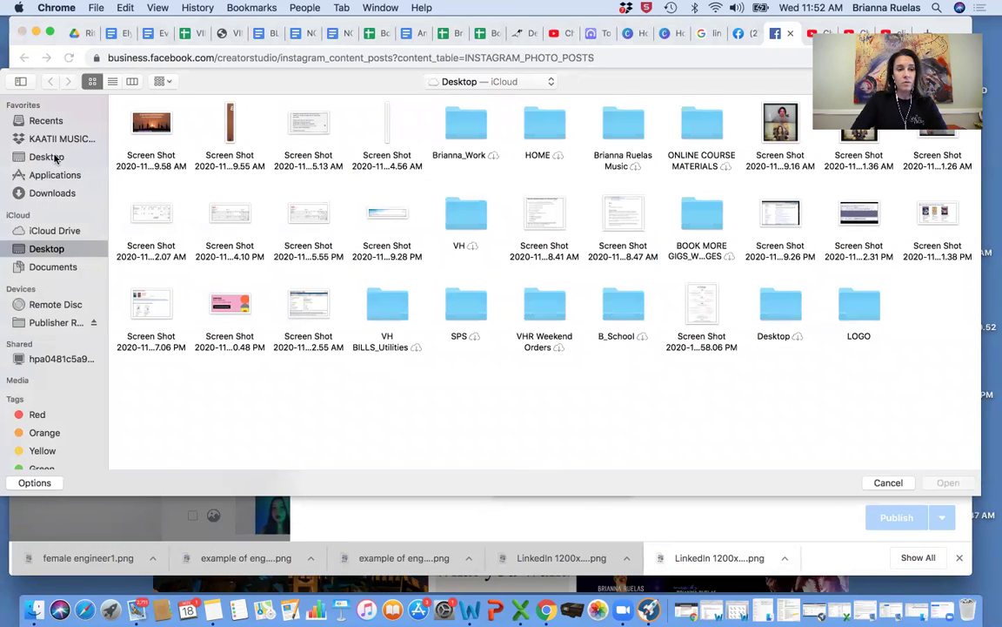
pyautogui.click(930, 81)
pyautogui.write('rmg')
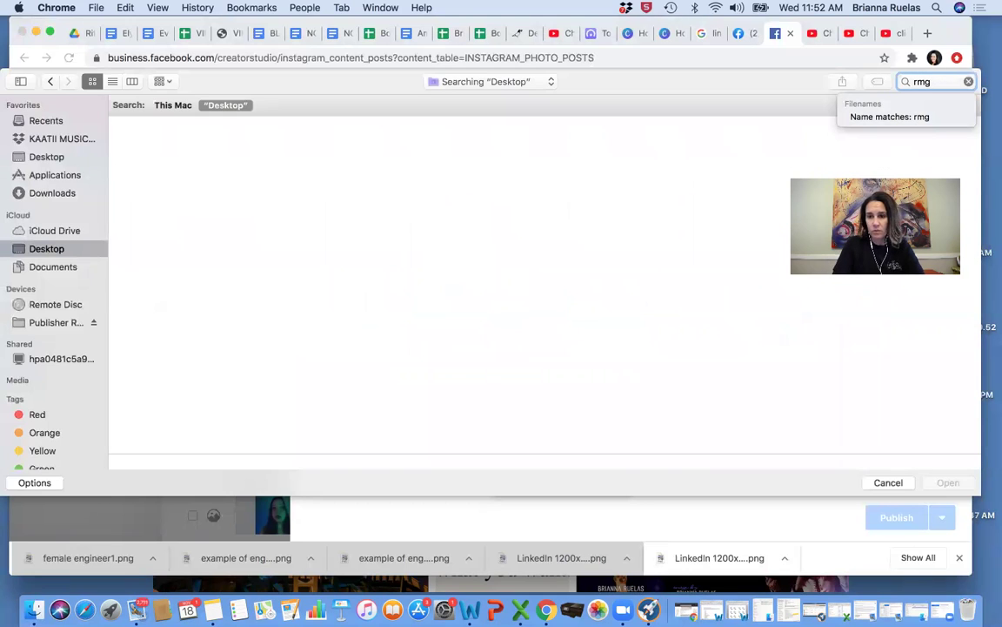
pyautogui.click(177, 106)
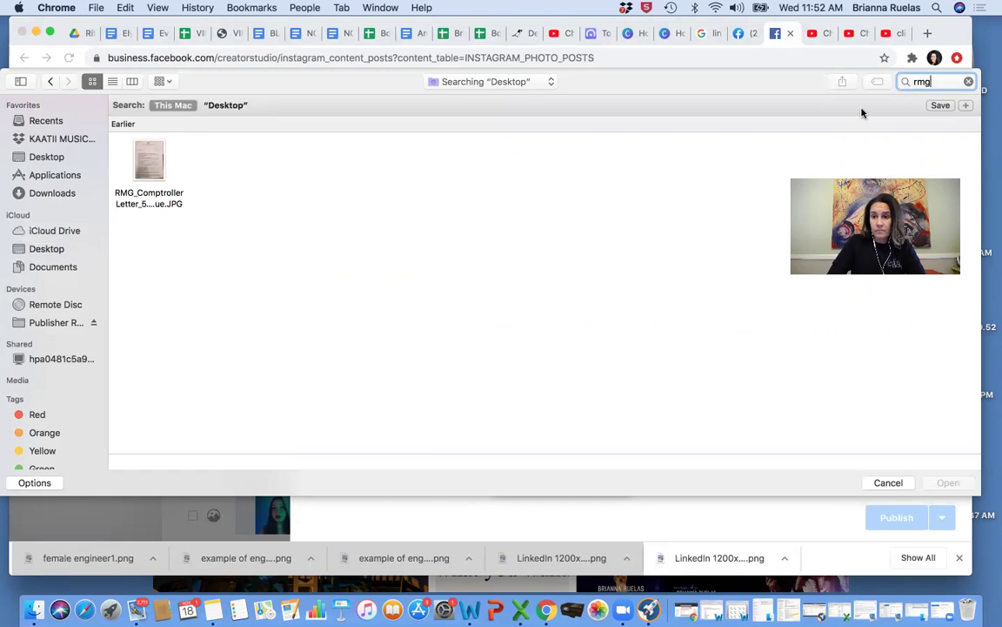
# - Search the Mac for "social" instead and add the image "Social Time Suck copy 2.png" to the post
pyautogui.press('BackSpace')
pyautogui.press('BackSpace')
pyautogui.press('BackSpace')
pyautogui.write('social')
pyautogui.press('Return')
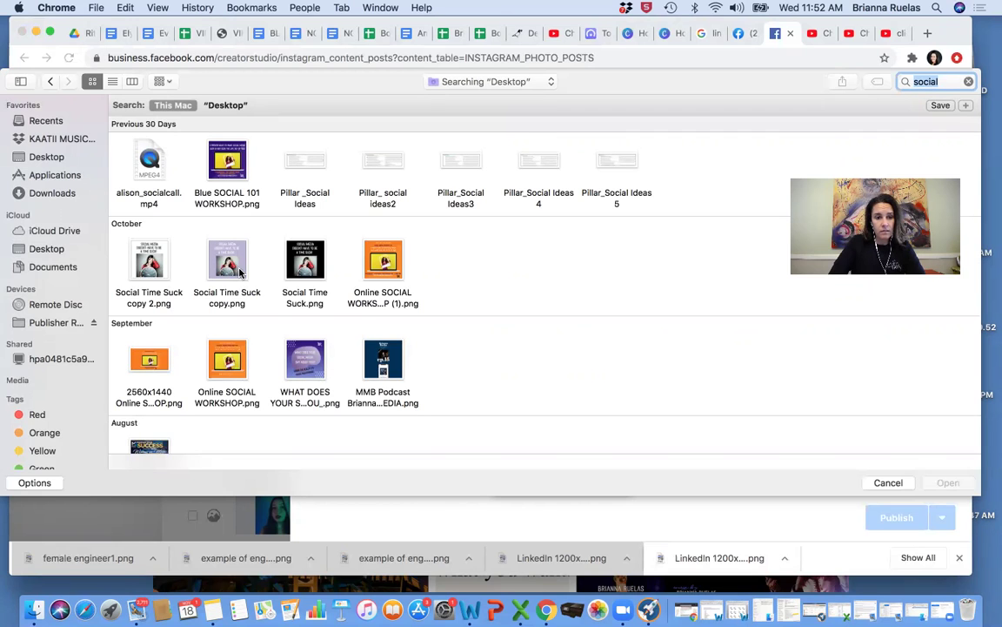
pyautogui.doubleClick(149, 259)
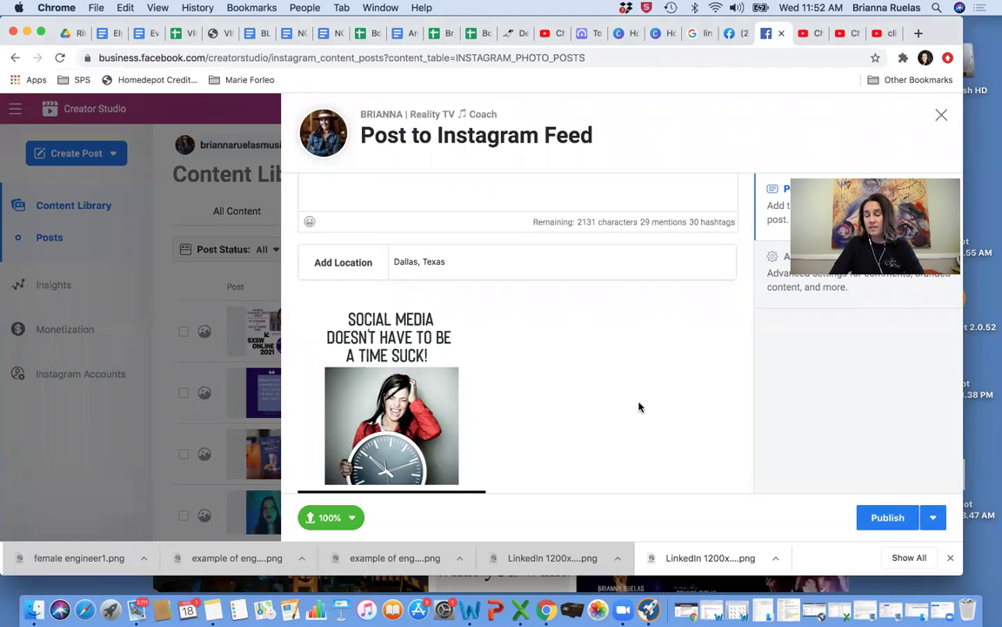
# - Tag the musician's own Instagram account in the uploaded picture, beside the woman's head
pyautogui.scroll(3, 639, 407)
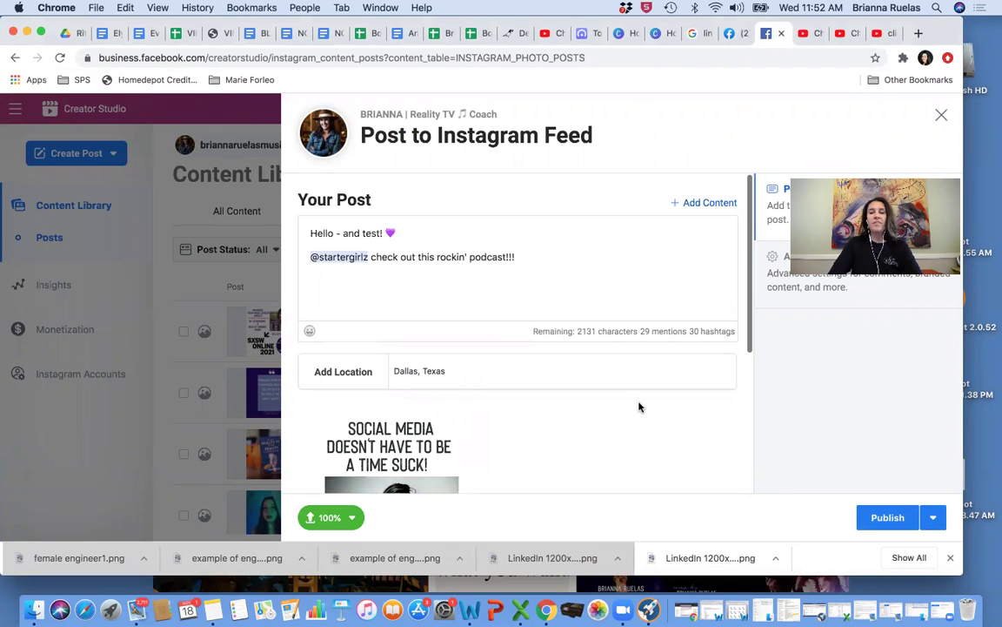
pyautogui.scroll(-5, 639, 406)
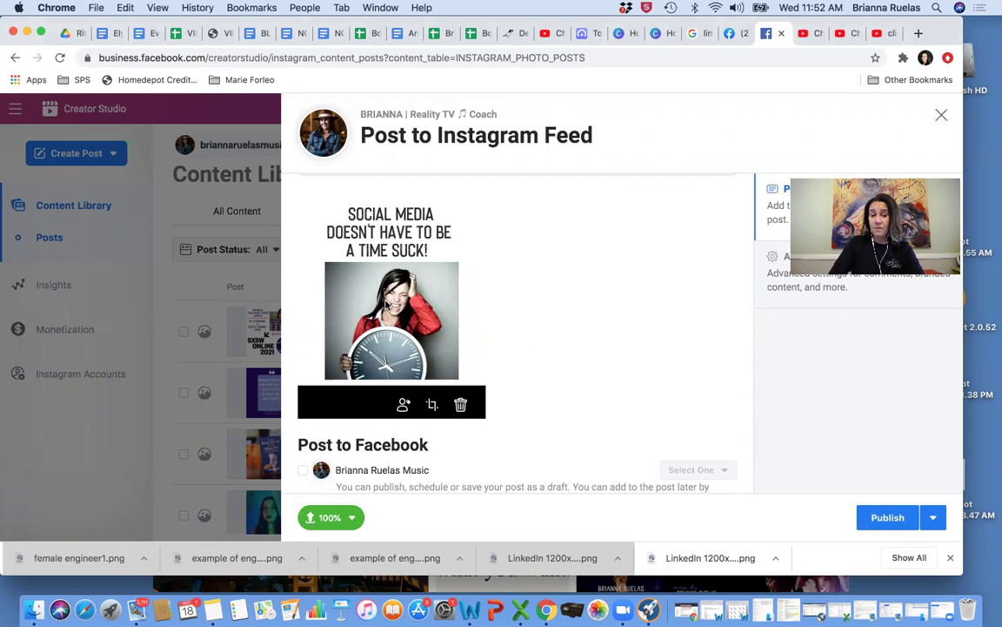
pyautogui.click(404, 406)
pyautogui.click(572, 406)
pyautogui.write('briannarue')
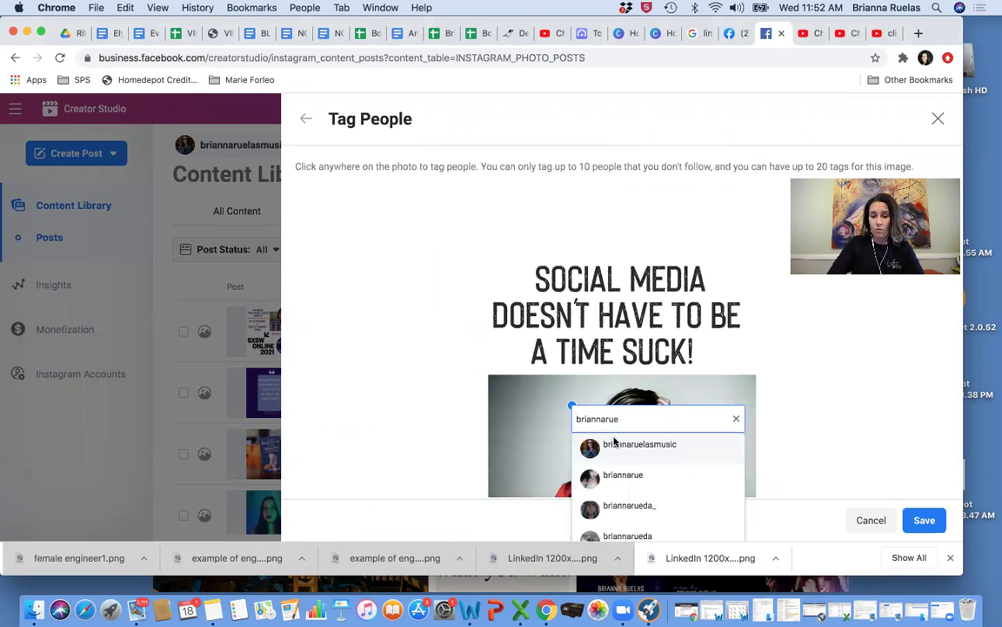
pyautogui.click(626, 446)
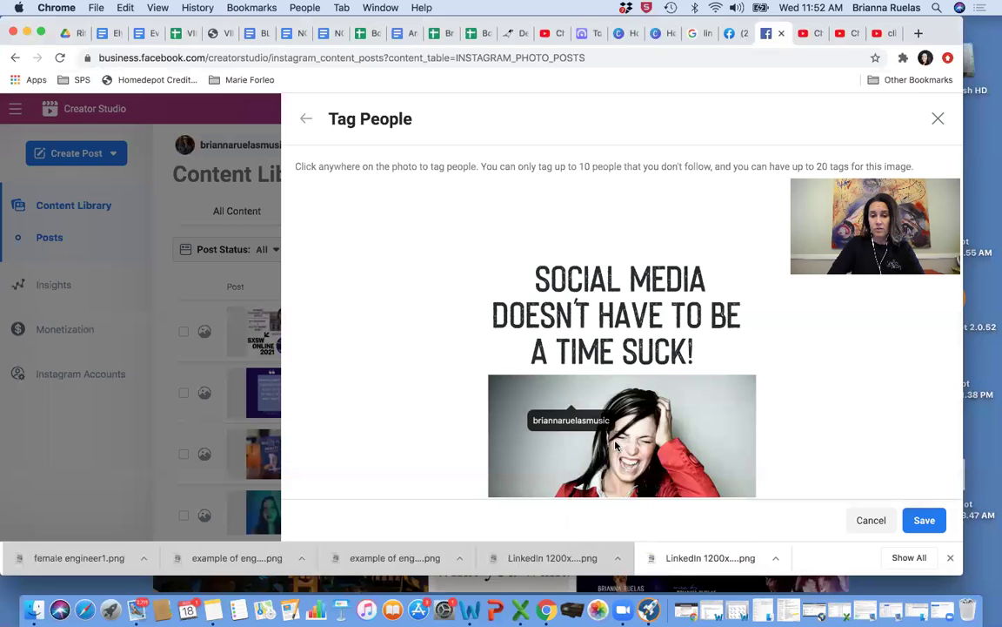
# - Tag startergirlz on the clock in the picture and save the tags
pyautogui.scroll(-3, 712, 274)
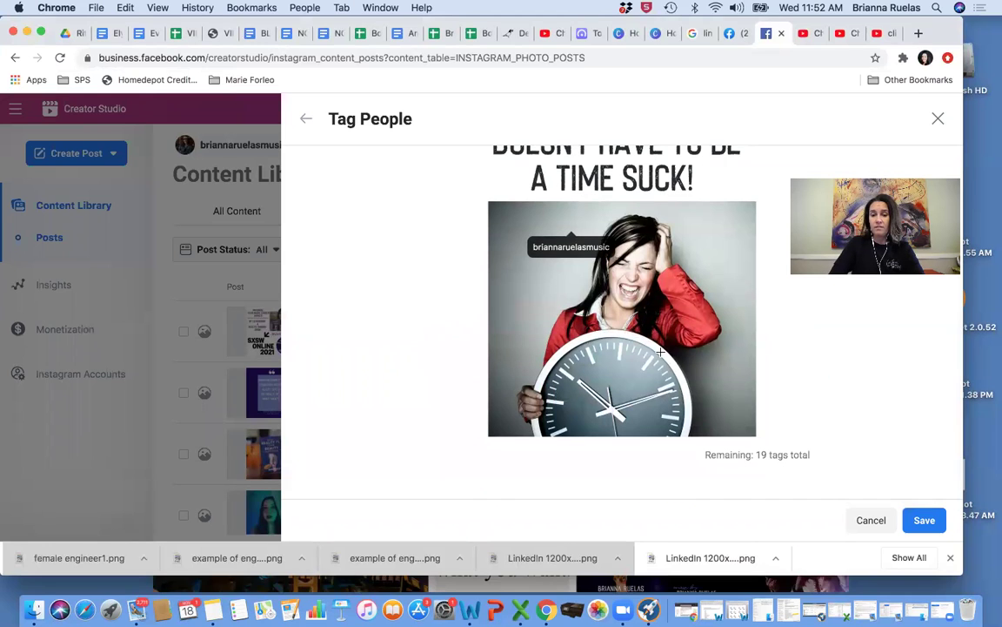
pyautogui.click(660, 350)
pyautogui.write('startergirlz')
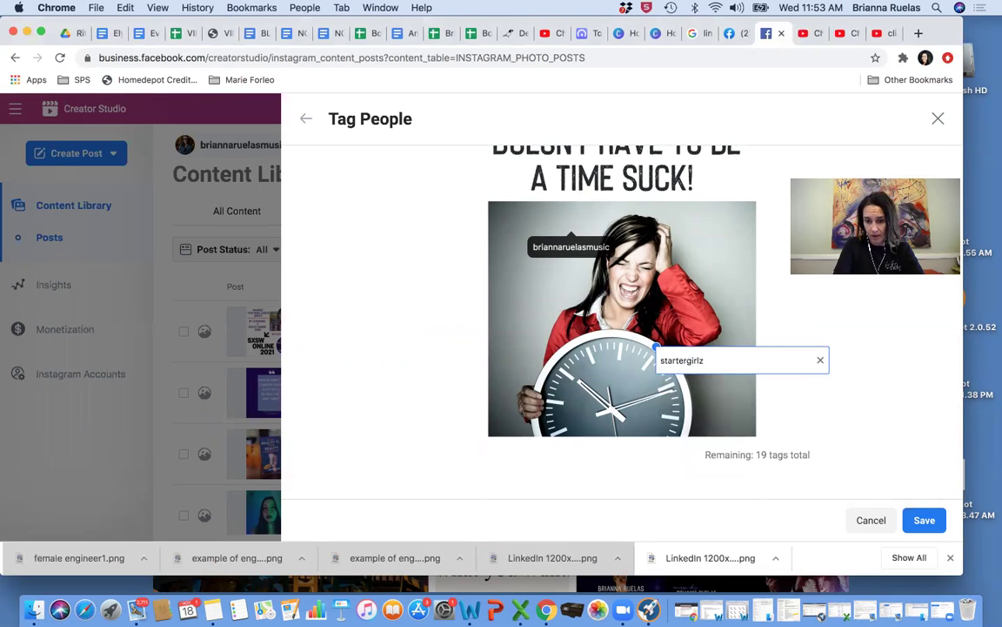
pyautogui.click(700, 390)
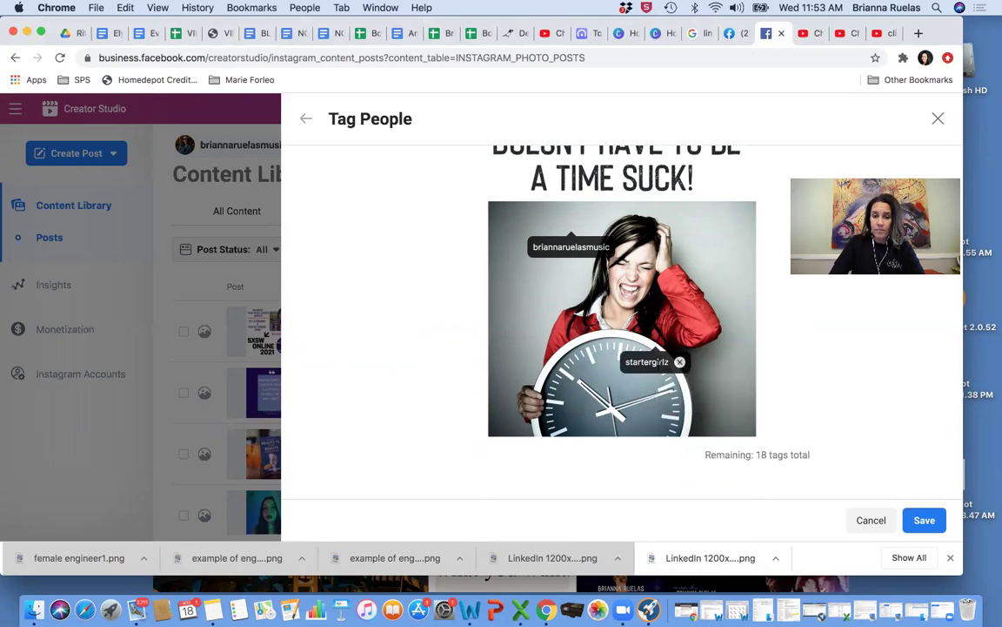
pyautogui.click(702, 403)
pyautogui.click(698, 296)
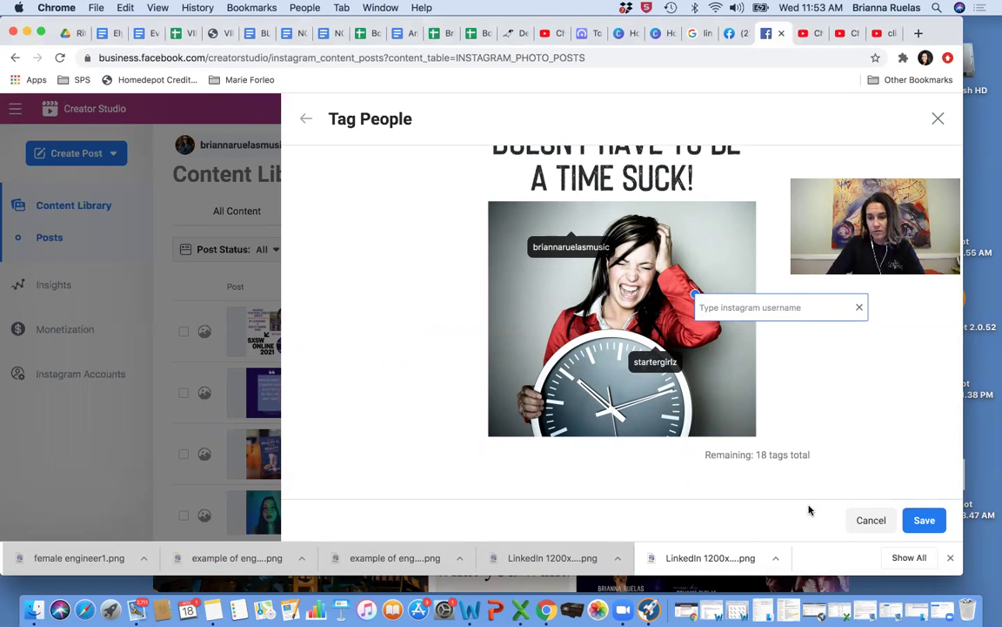
pyautogui.click(940, 517)
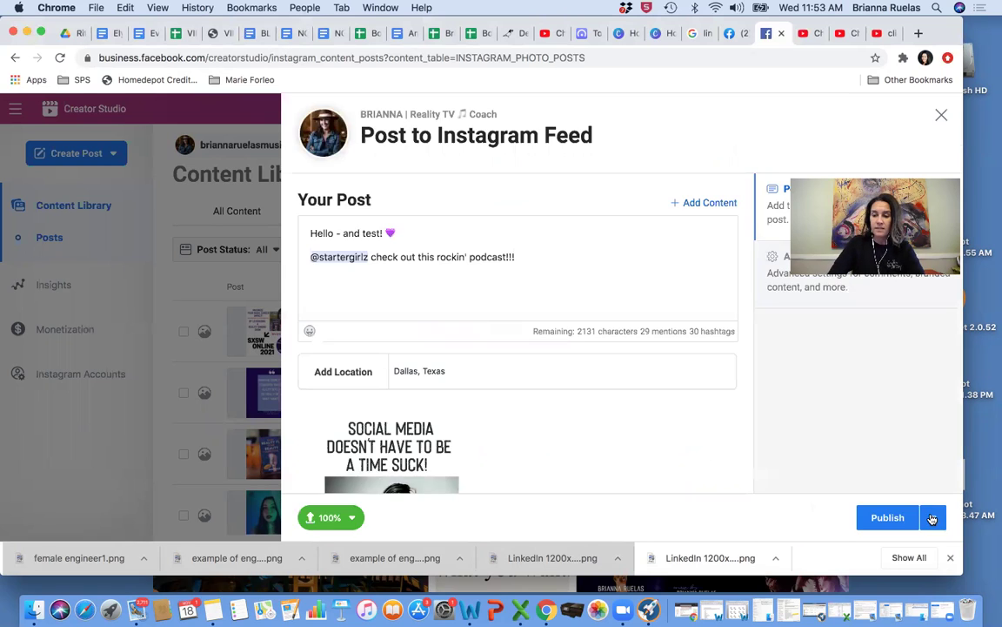
pyautogui.scroll(-5, 550, 436)
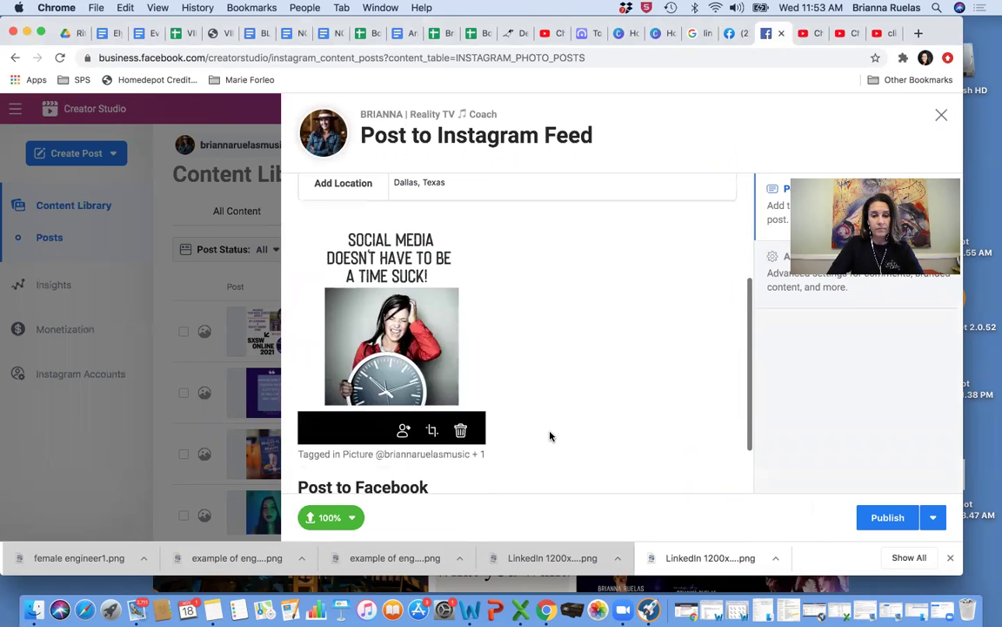
pyautogui.scroll(5, 550, 436)
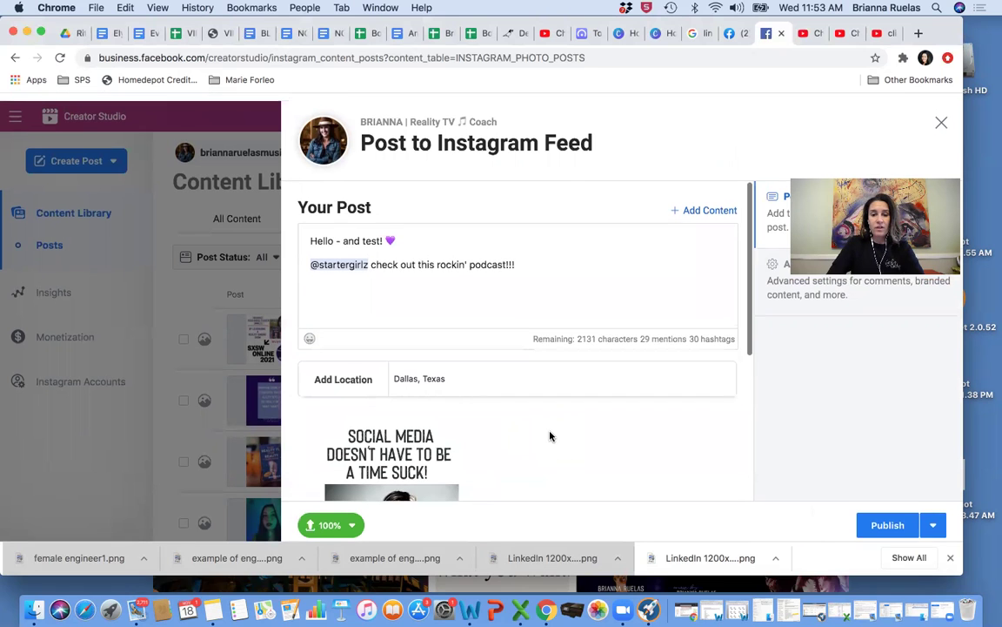
pyautogui.moveTo(897, 177); pyautogui.dragTo(830, 69)
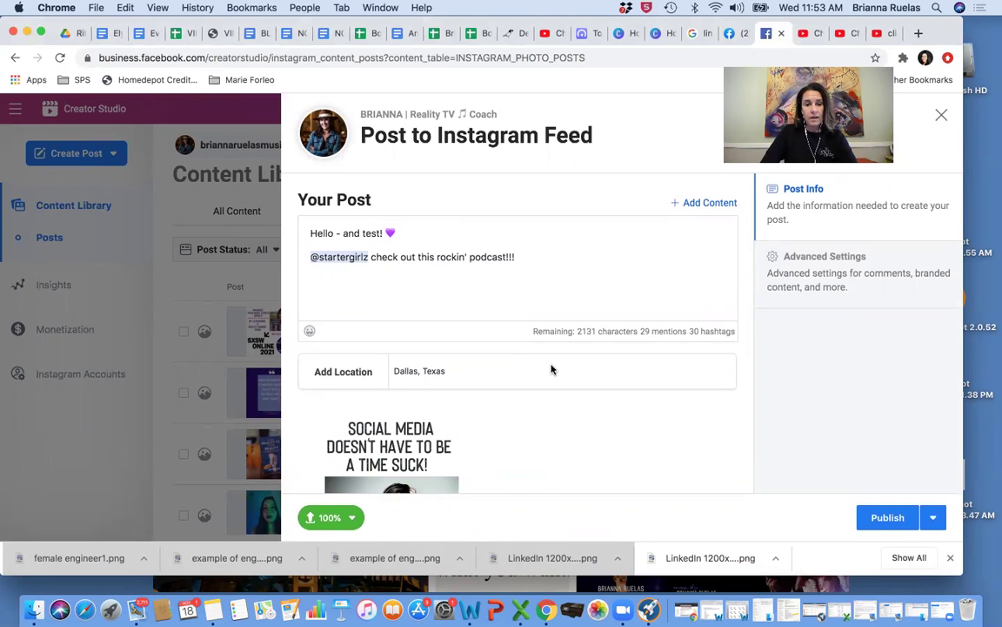
# - Include the musician's Facebook page as a destination for the post and choose Schedule for its publishing
pyautogui.scroll(-5, 551, 369)
pyautogui.scroll(4, 550, 369)
pyautogui.scroll(-4, 550, 369)
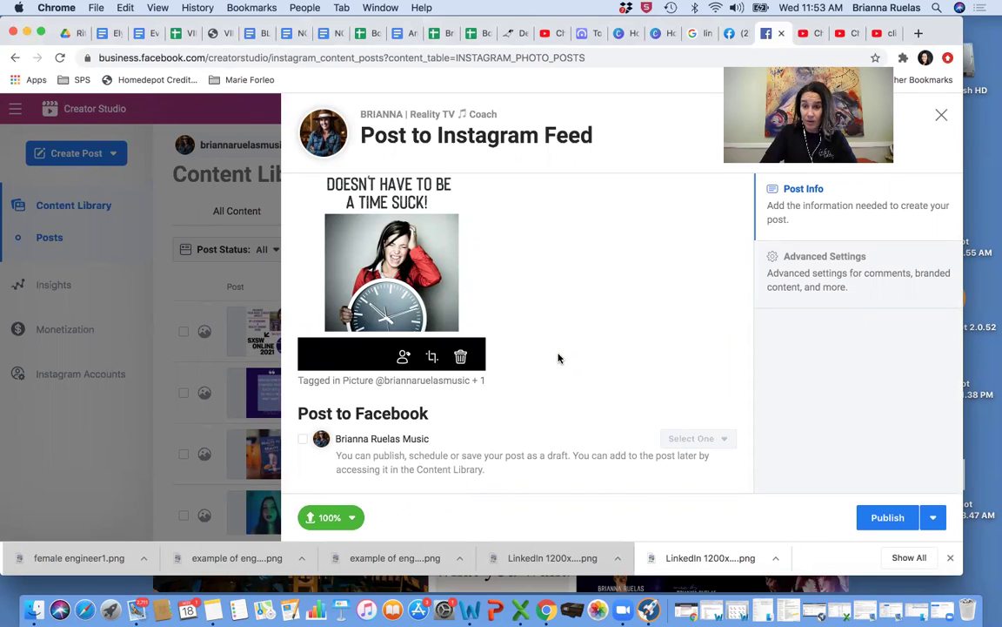
pyautogui.click(301, 440)
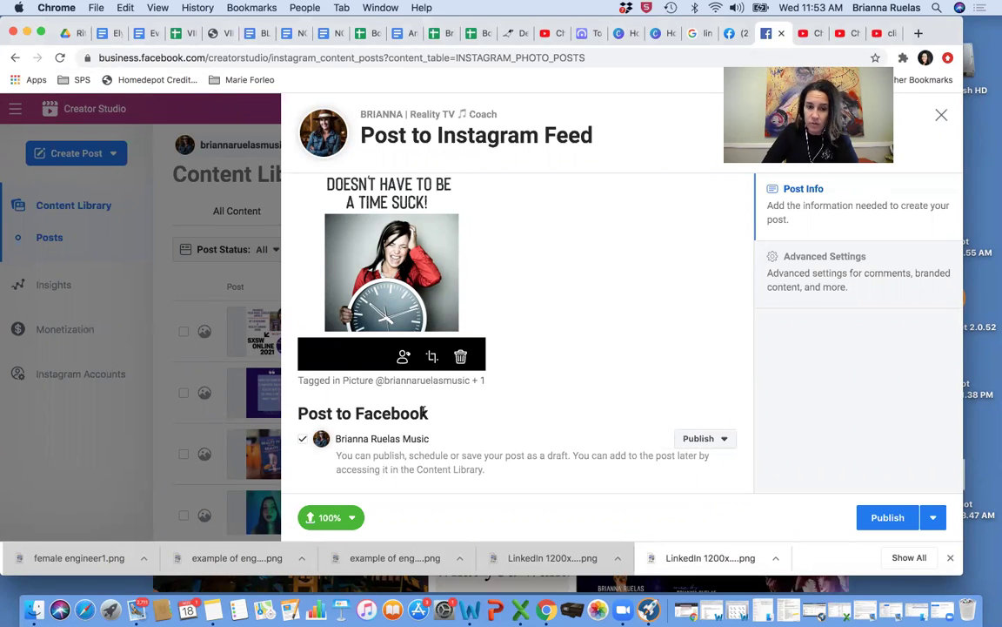
pyautogui.click(724, 439)
pyautogui.click(495, 404)
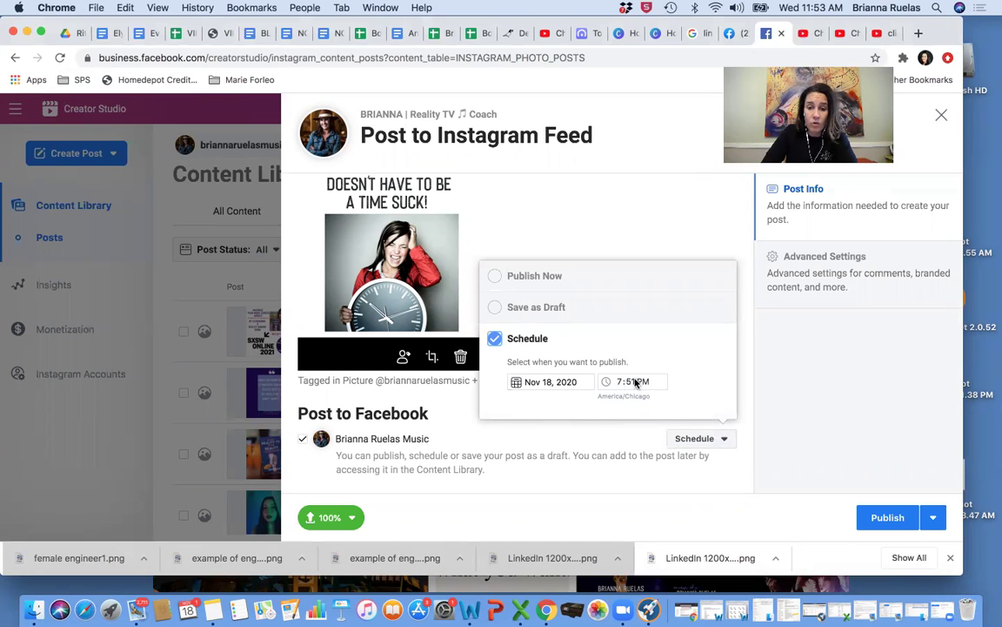
pyautogui.click(556, 382)
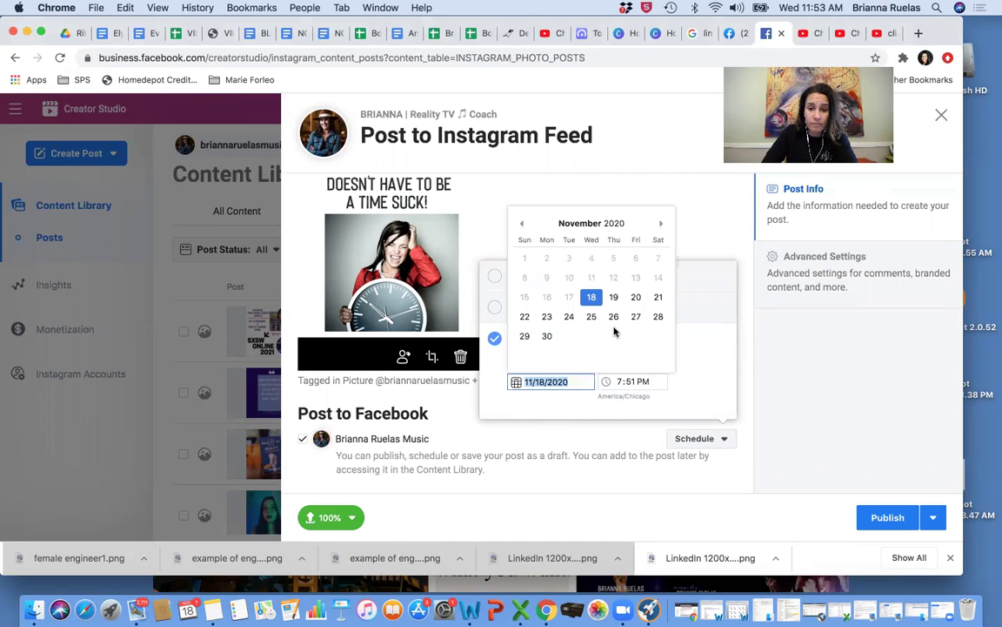
pyautogui.click(572, 451)
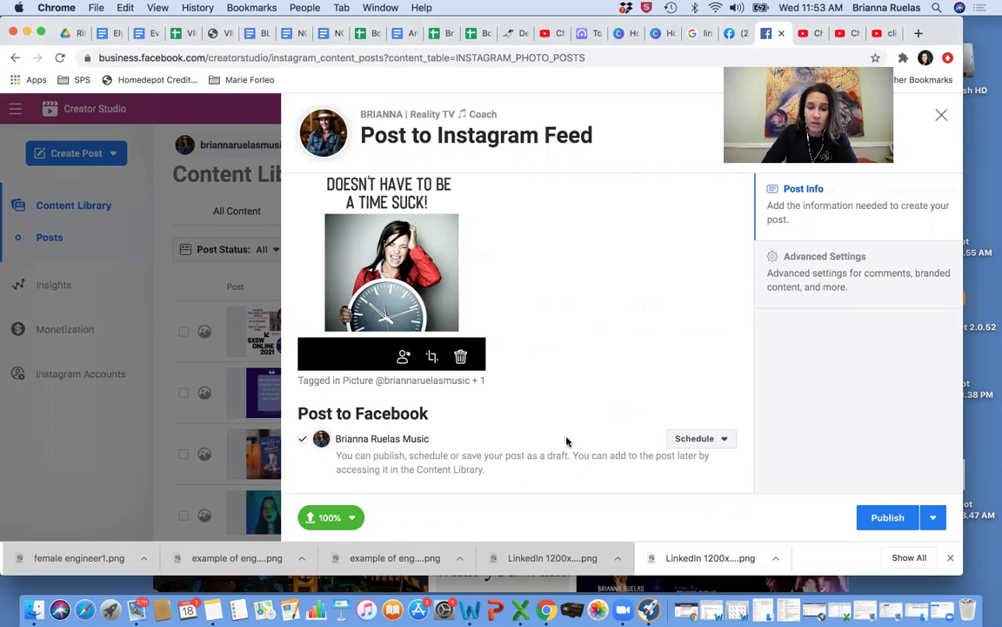
# - Set the Facebook post's scheduled date to November 25, 2020
pyautogui.click(723, 440)
pyautogui.click(534, 379)
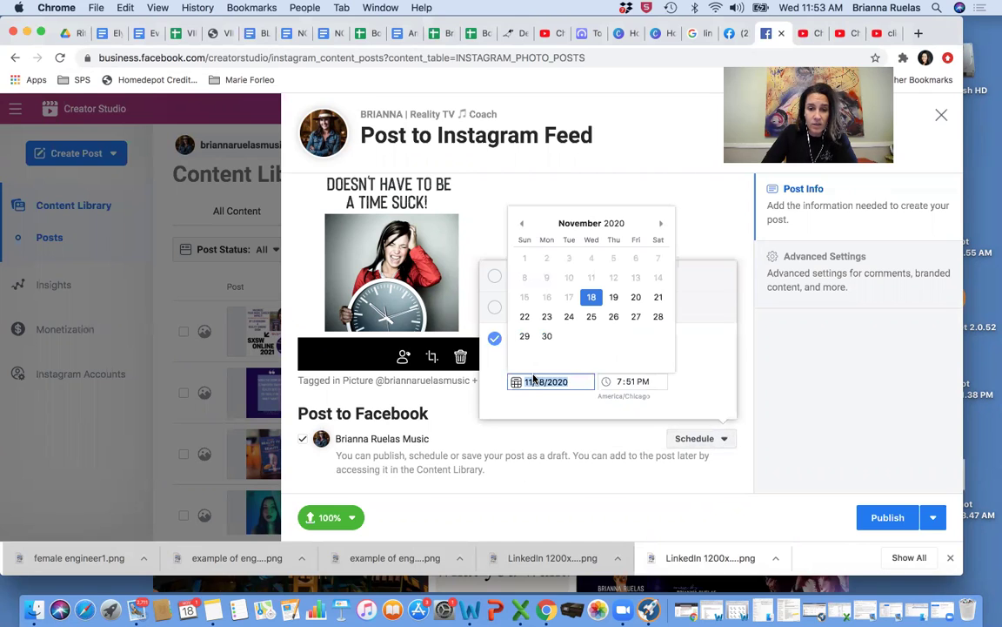
pyautogui.click(590, 318)
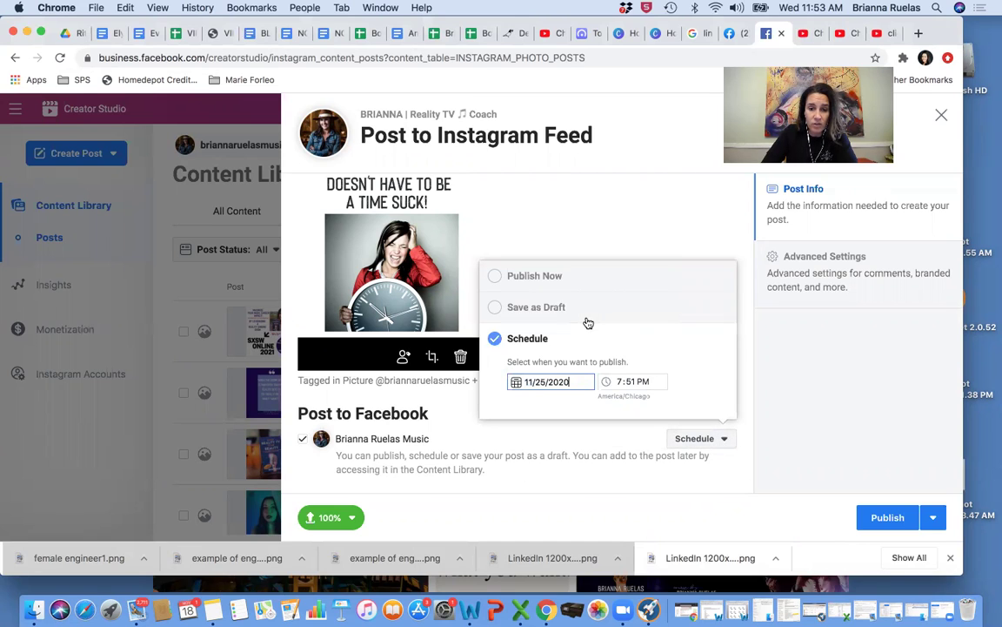
pyautogui.click(571, 448)
pyautogui.click(722, 439)
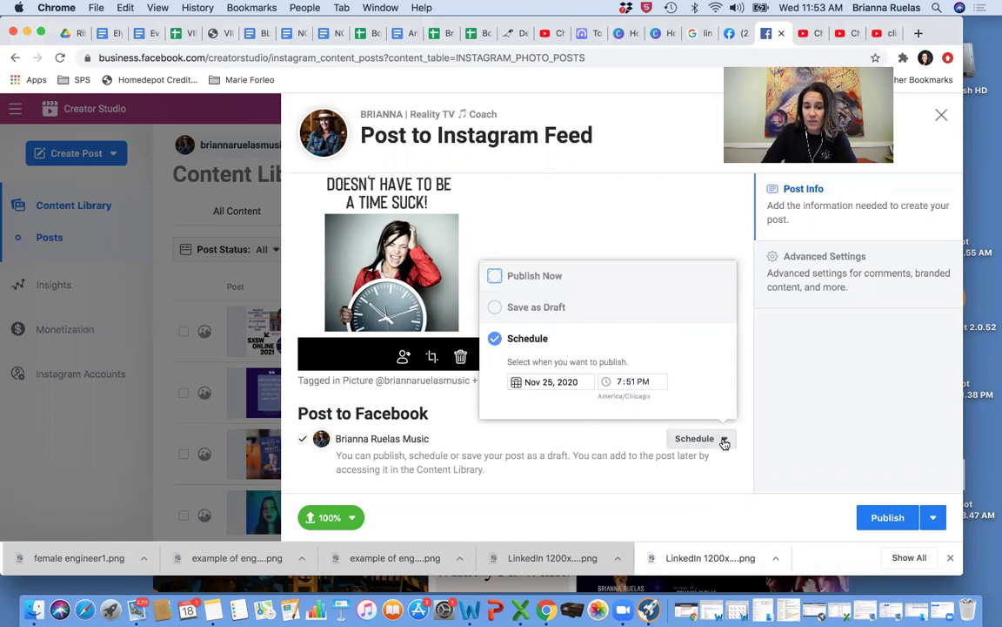
pyautogui.click(564, 448)
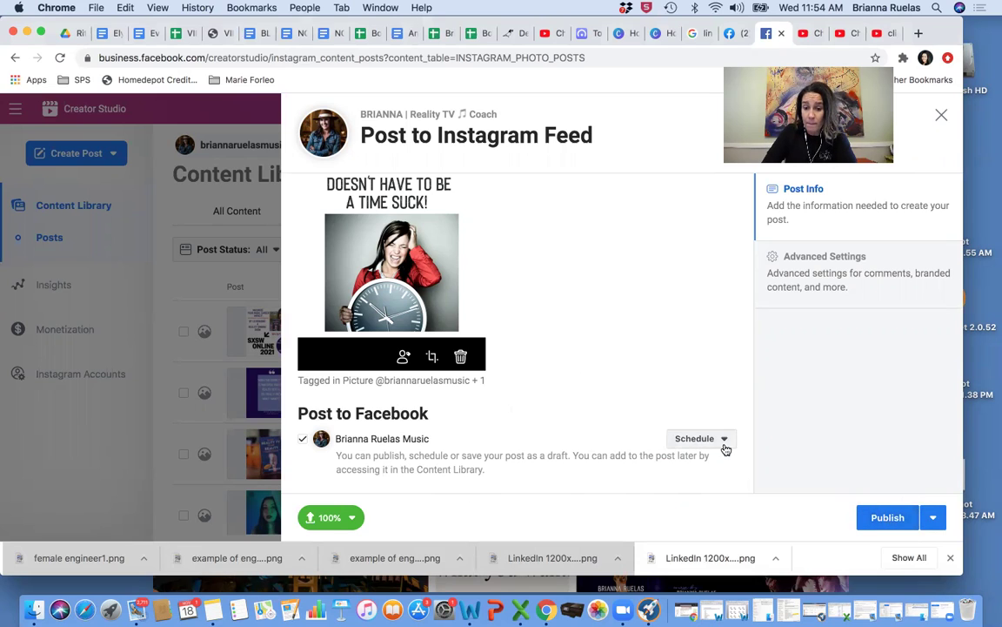
# - Choose Schedule for publishing the Instagram post and set its date to November 25, 2020
pyautogui.click(936, 518)
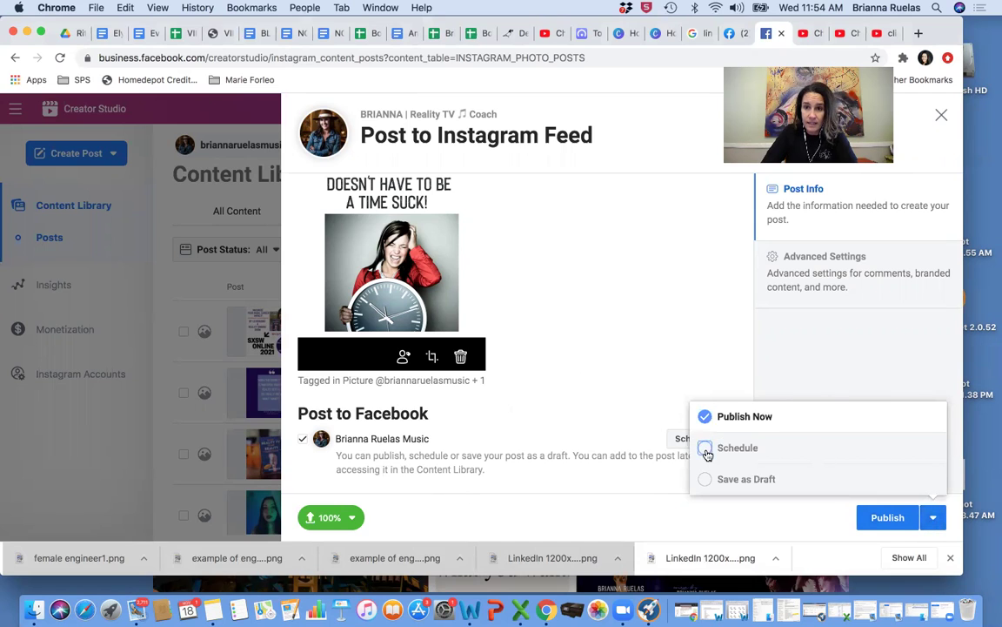
pyautogui.click(707, 450)
pyautogui.click(766, 425)
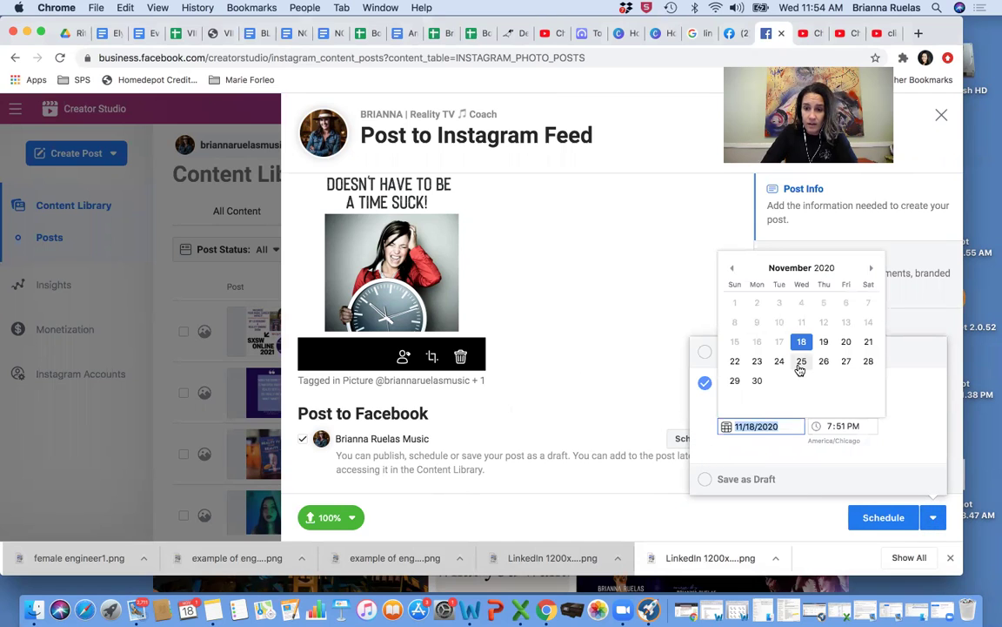
pyautogui.click(801, 362)
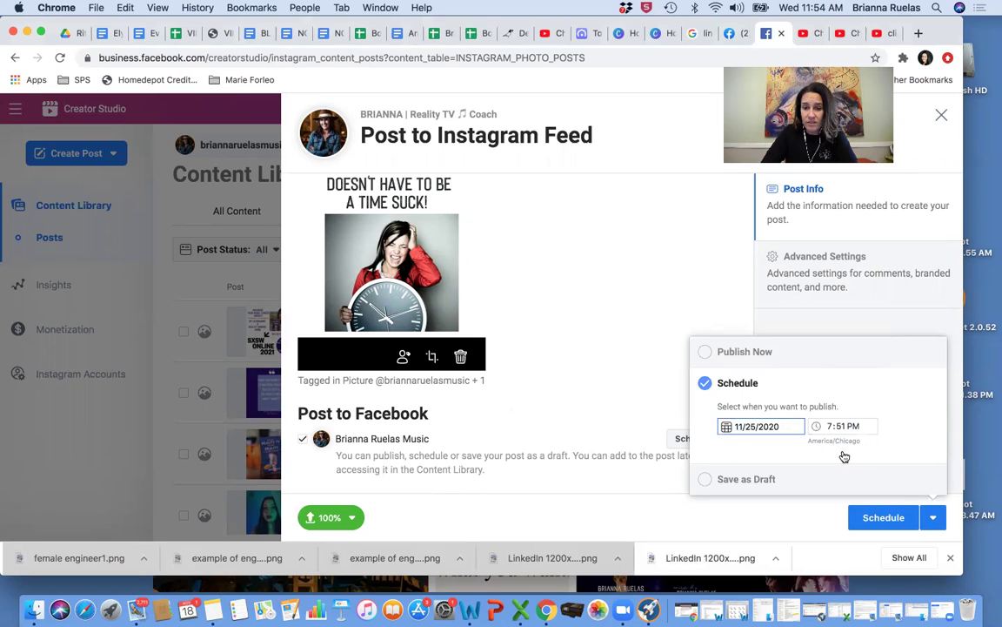
pyautogui.click(626, 350)
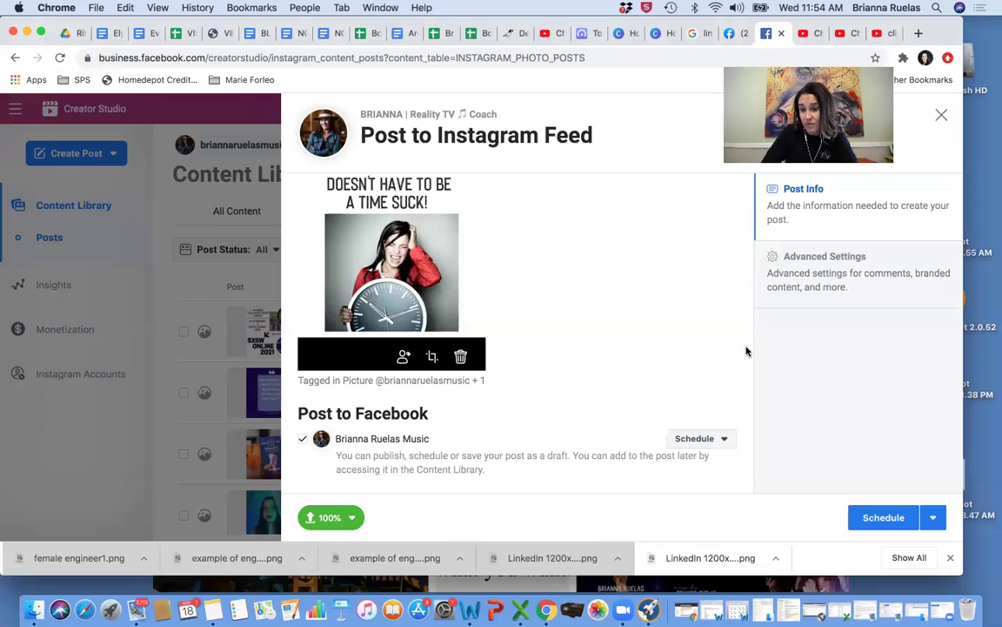
pyautogui.click(934, 517)
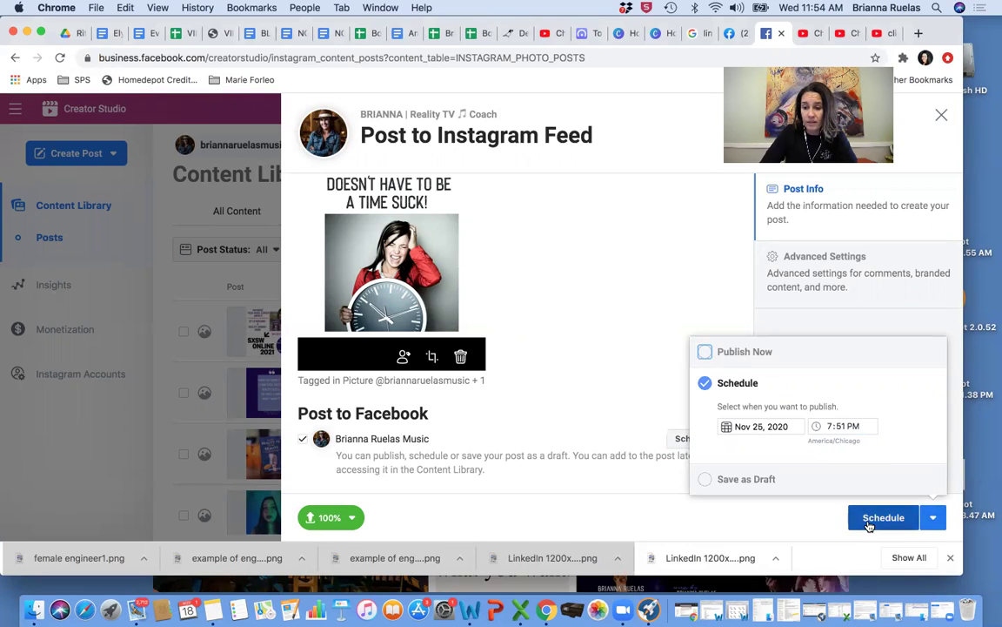
pyautogui.click(604, 366)
# - Start a hashtag line below the caption with #startergirlz, the musician's name plus "music", and the musician's name alone
pyautogui.scroll(5, 602, 362)
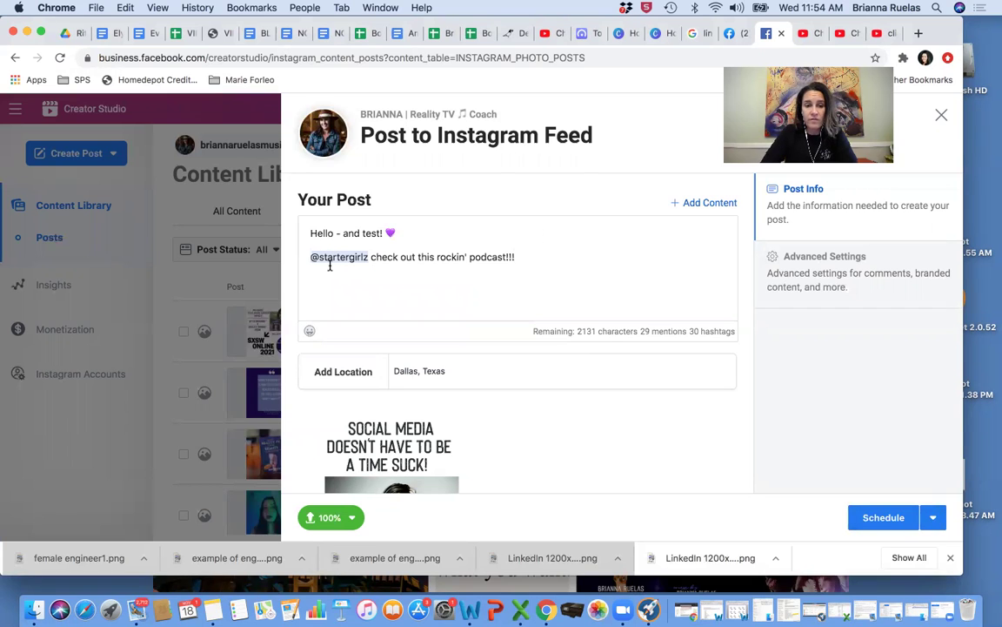
pyautogui.scroll(-3, 661, 261)
pyautogui.scroll(3, 586, 220)
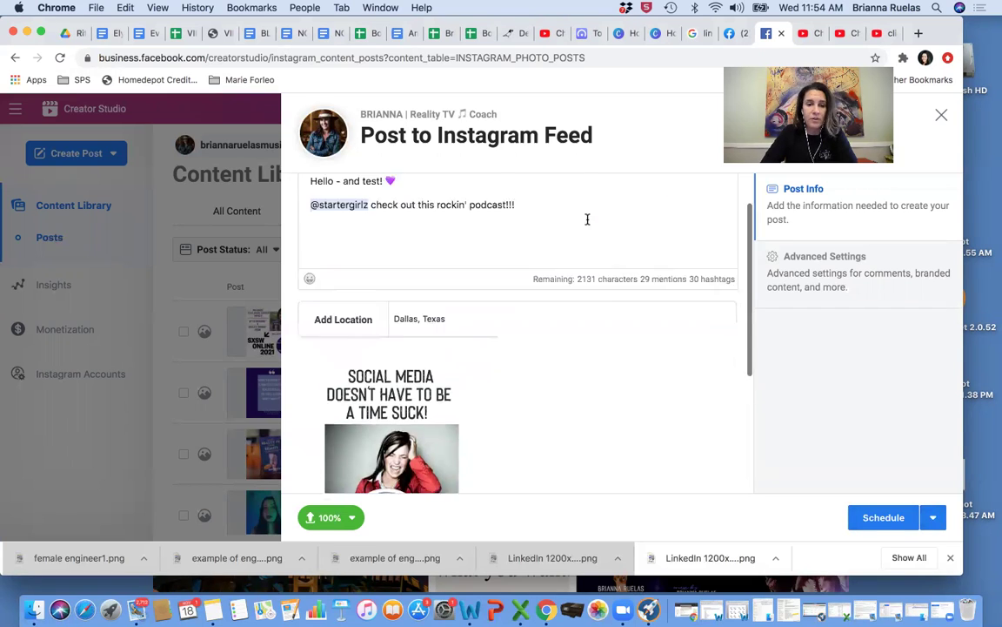
pyautogui.click(506, 280)
pyautogui.press('Return')
pyautogui.press('Return')
pyautogui.write('#startergirlz')
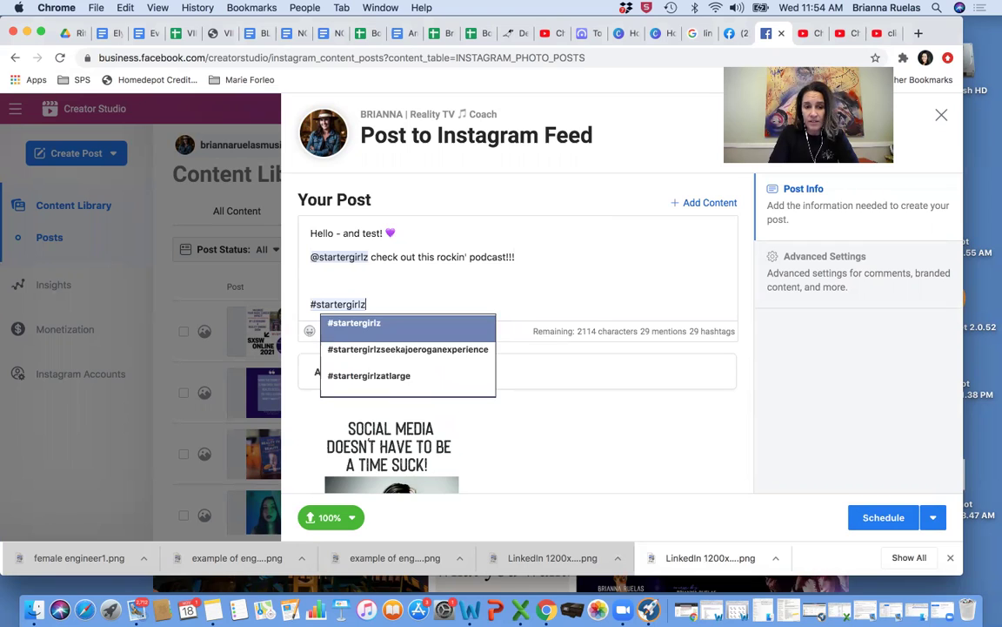
pyautogui.write(' #briannaruel')
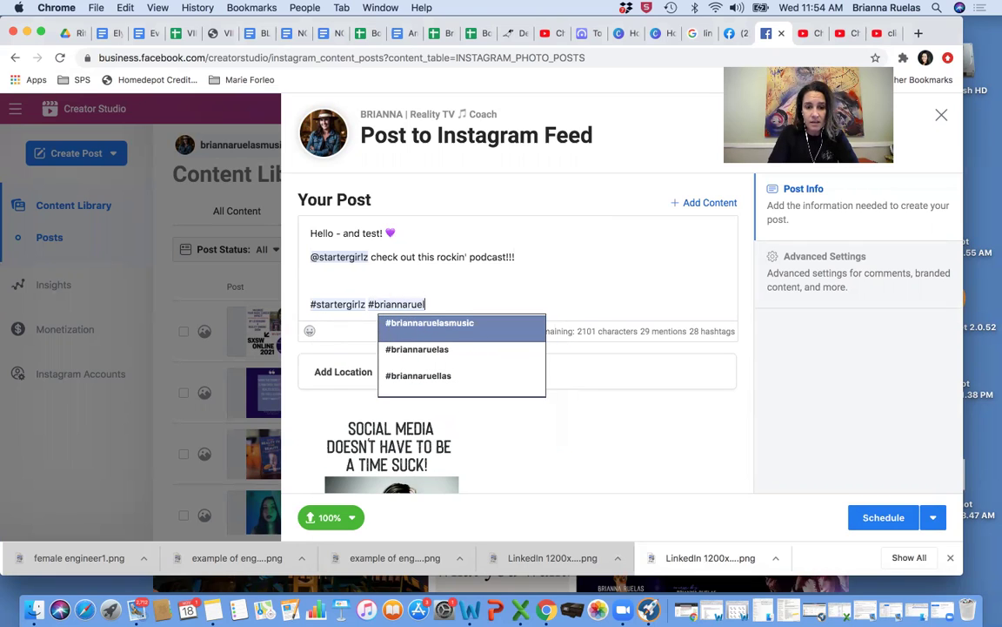
pyautogui.press('Return')
pyautogui.write('#briannaruelas ')
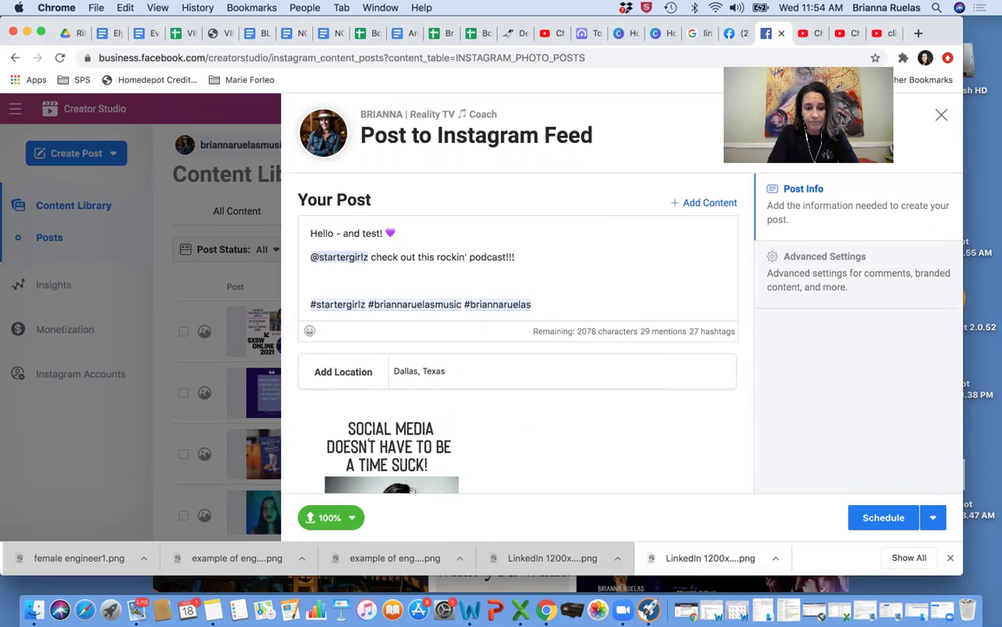
# - Append the hashtags #dontgiveup and #keepitrockin to the caption's hashtag line
pyautogui.write('#dontgiveup')
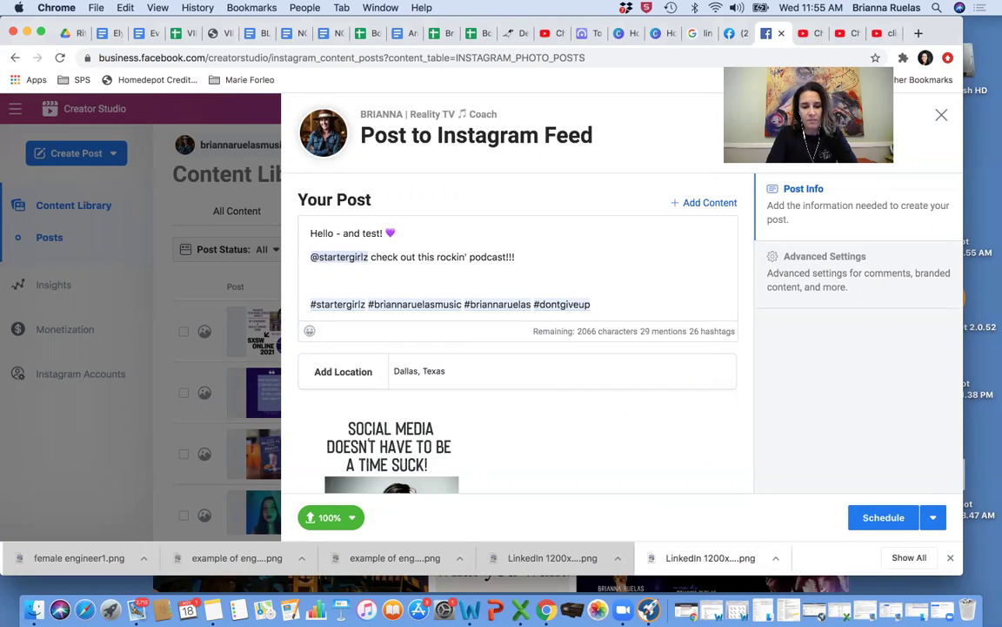
pyautogui.write(' #keepitrock')
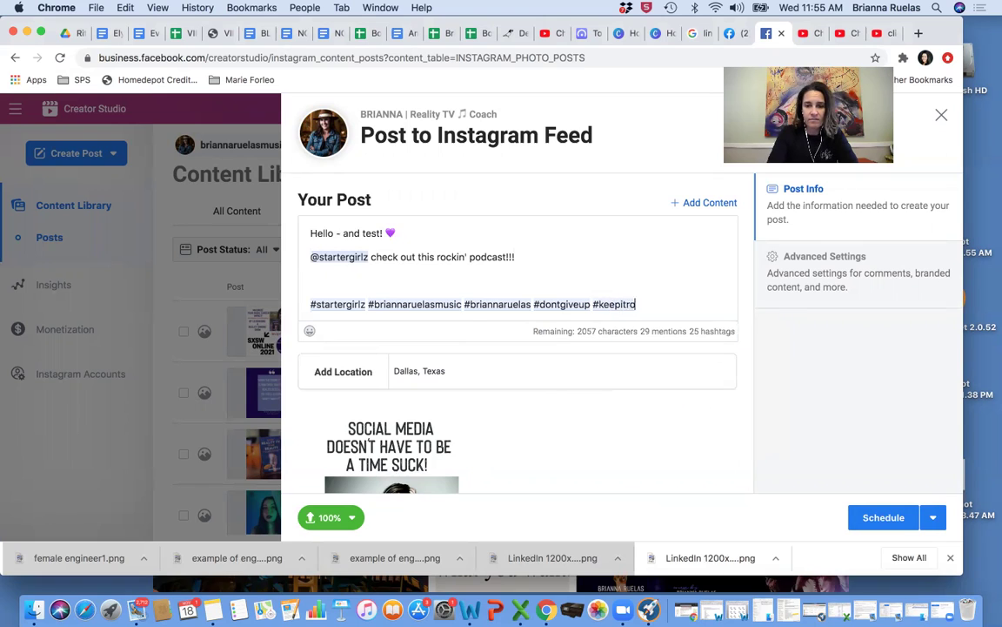
pyautogui.press('Down')
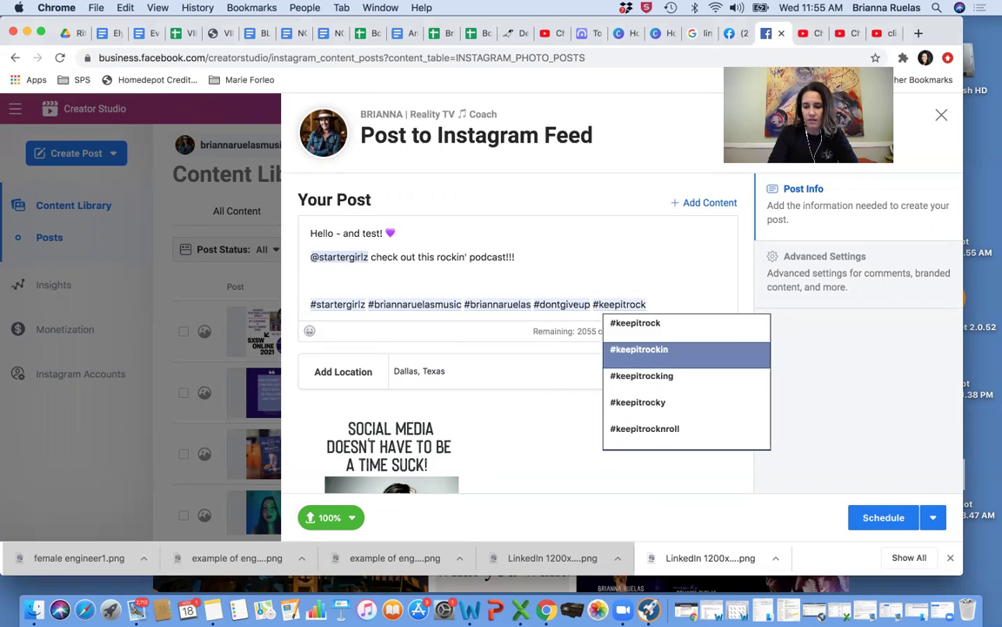
pyautogui.press('Return')
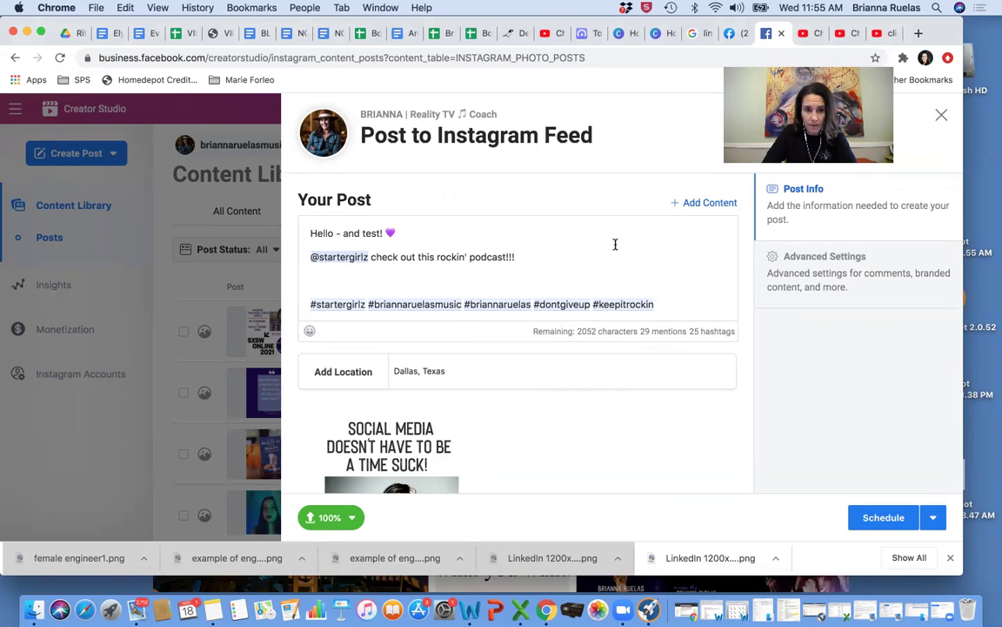
# - Insert two more blank lines between the podcast sentence and the hashtags in the caption
pyautogui.click(617, 279)
pyautogui.press('Return')
pyautogui.press('Return')
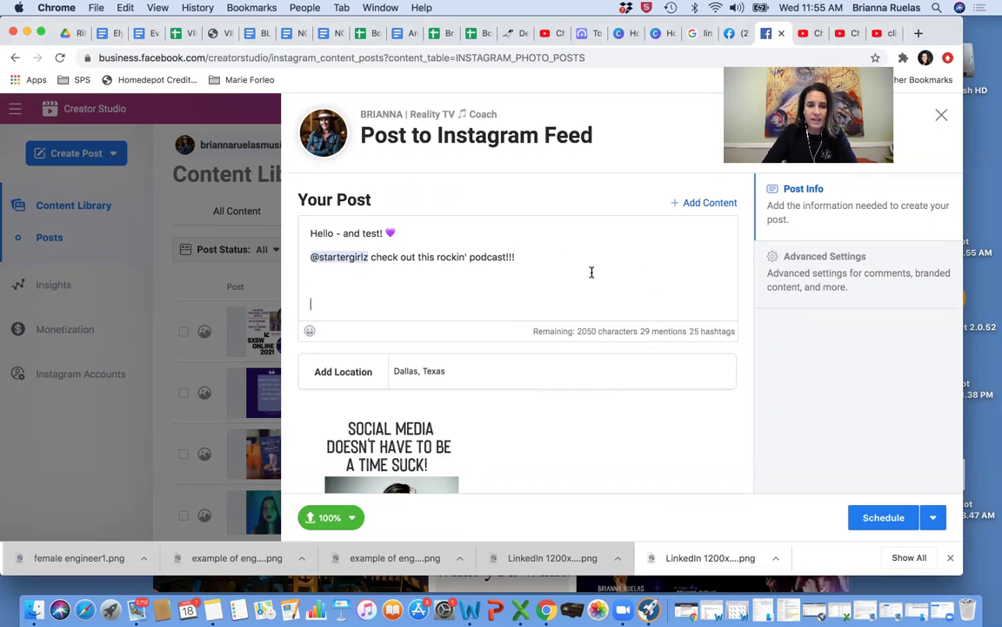
pyautogui.scroll(-2, 574, 276)
pyautogui.scroll(2, 557, 280)
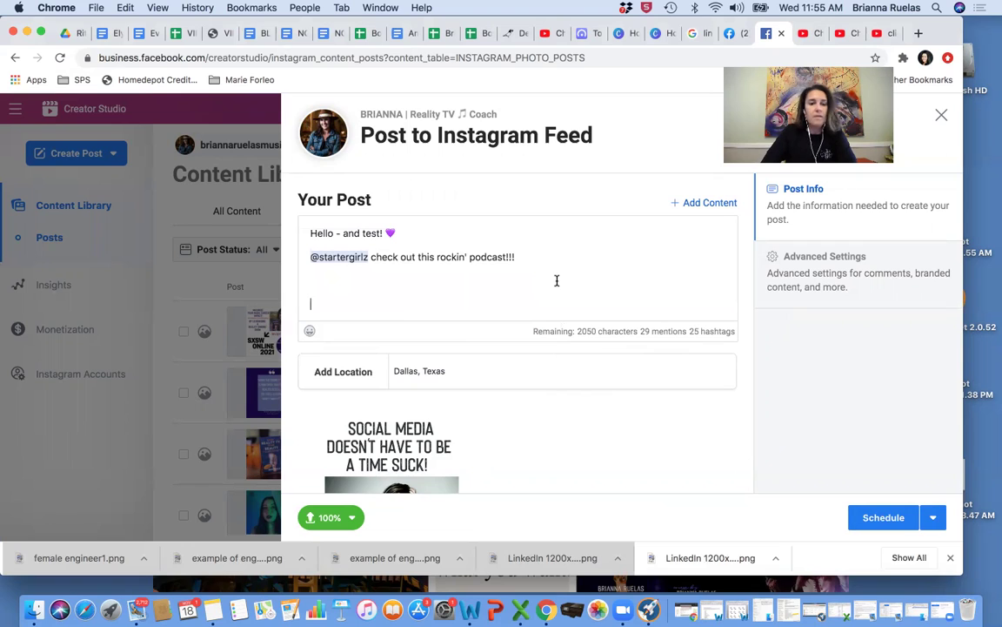
pyautogui.scroll(-2, 517, 278)
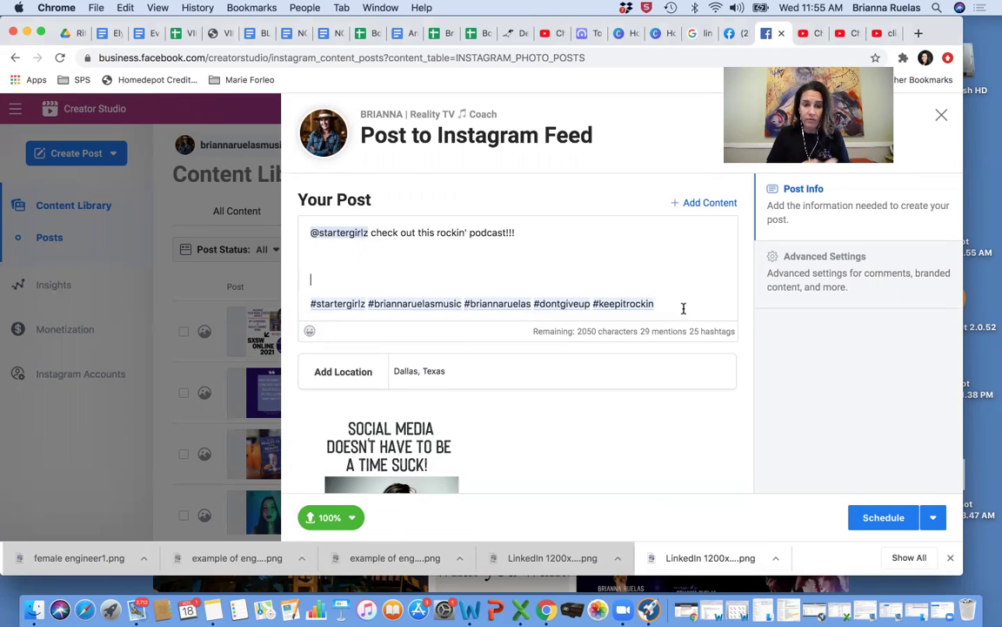
# - Review the Instagram publishing date and time, and submit the post for scheduling
pyautogui.scroll(-5, 683, 308)
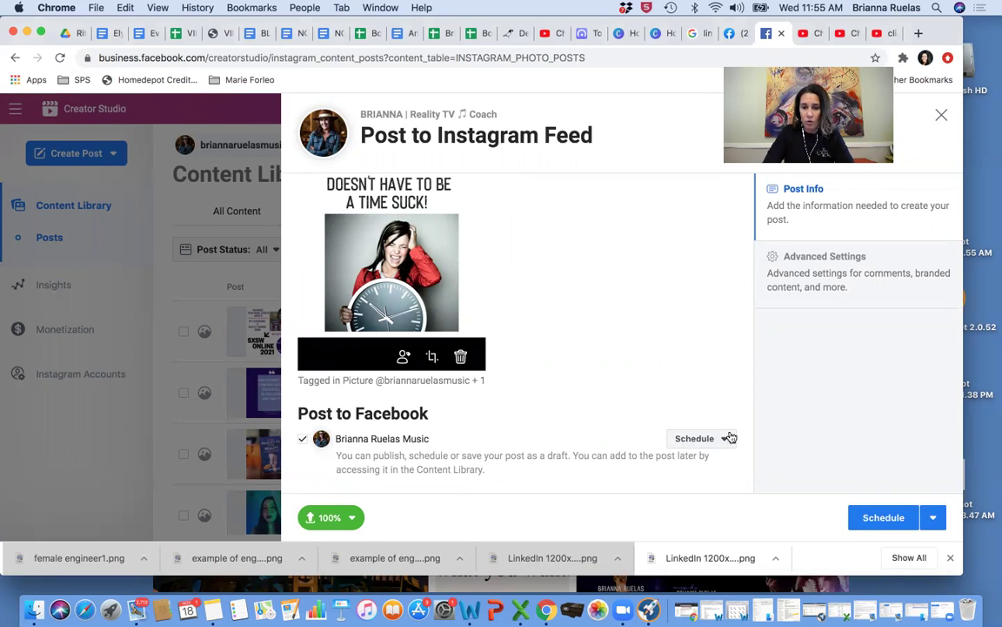
pyautogui.click(934, 520)
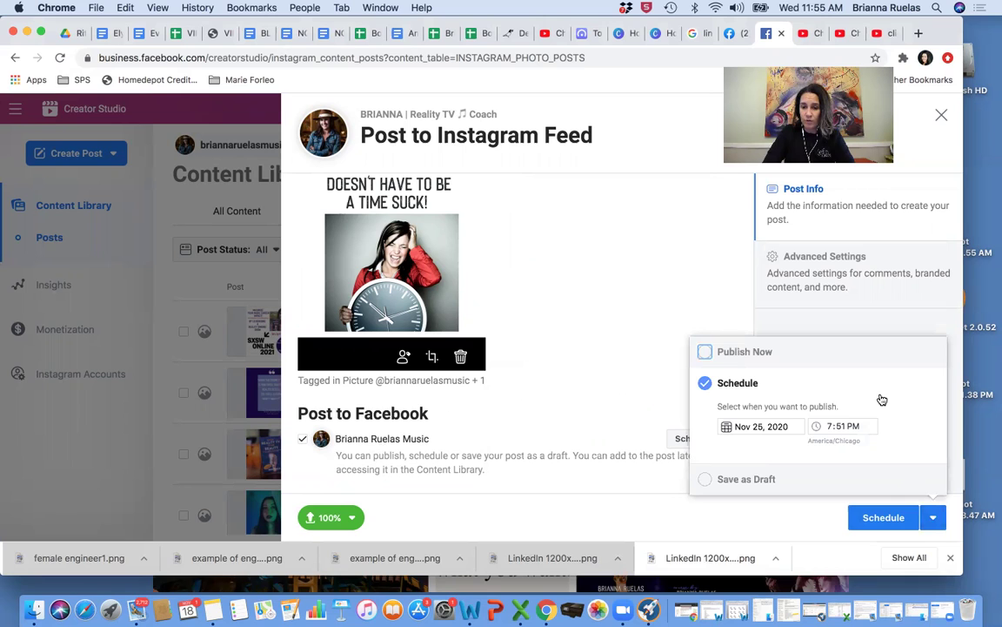
pyautogui.click(872, 519)
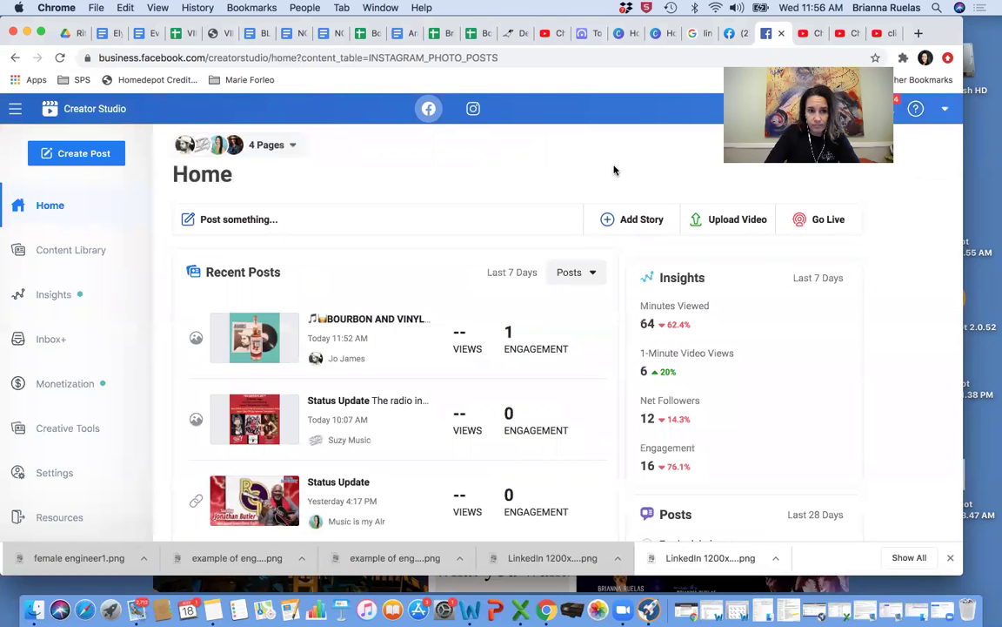
# - Show only the musician's Instagram profile in the Instagram content library and check the new post's scheduled date
pyautogui.click(475, 109)
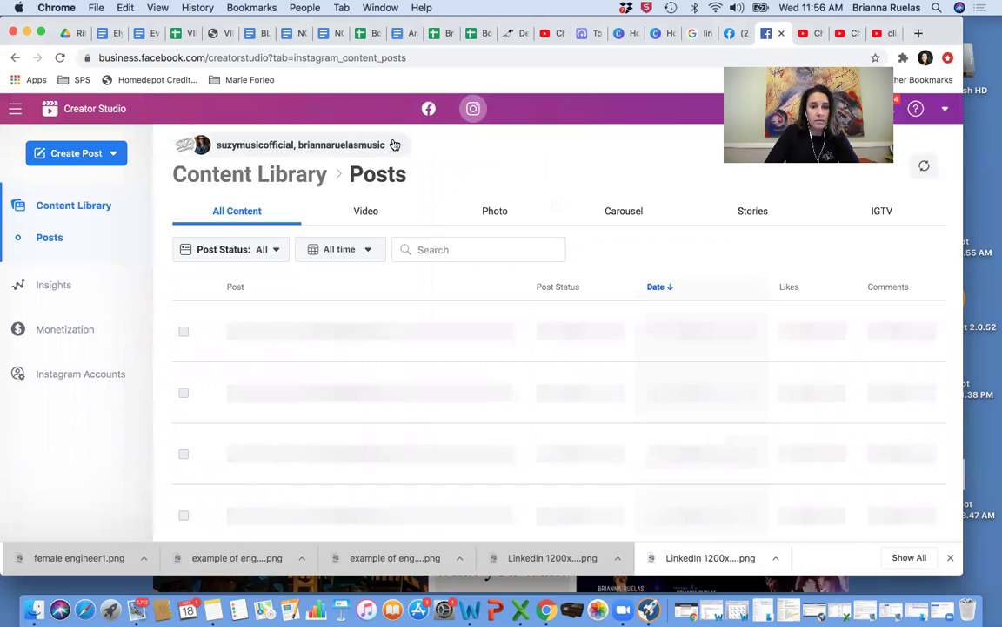
pyautogui.click(395, 145)
pyautogui.click(190, 252)
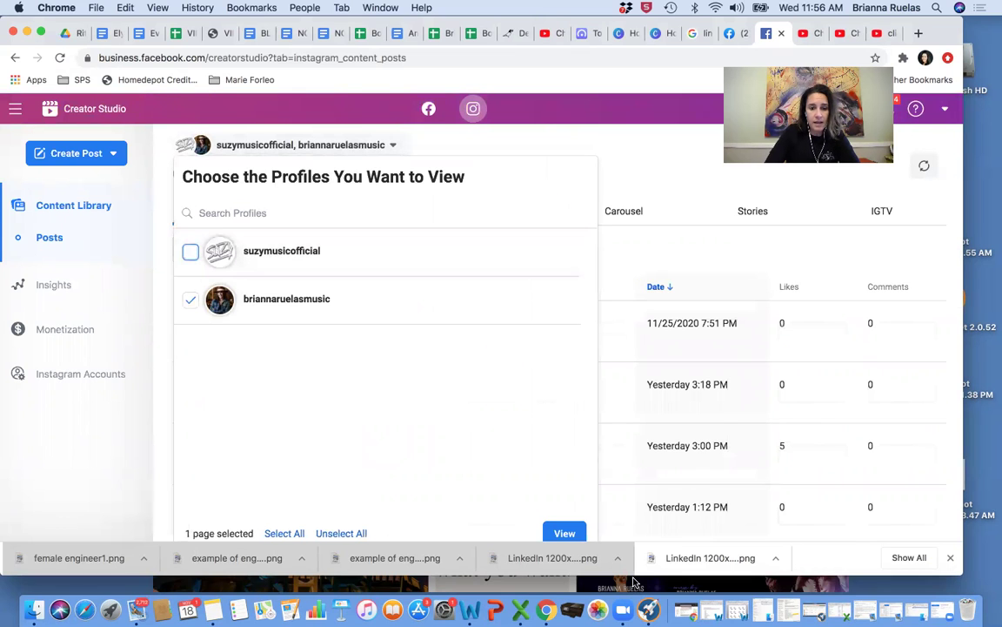
pyautogui.click(568, 532)
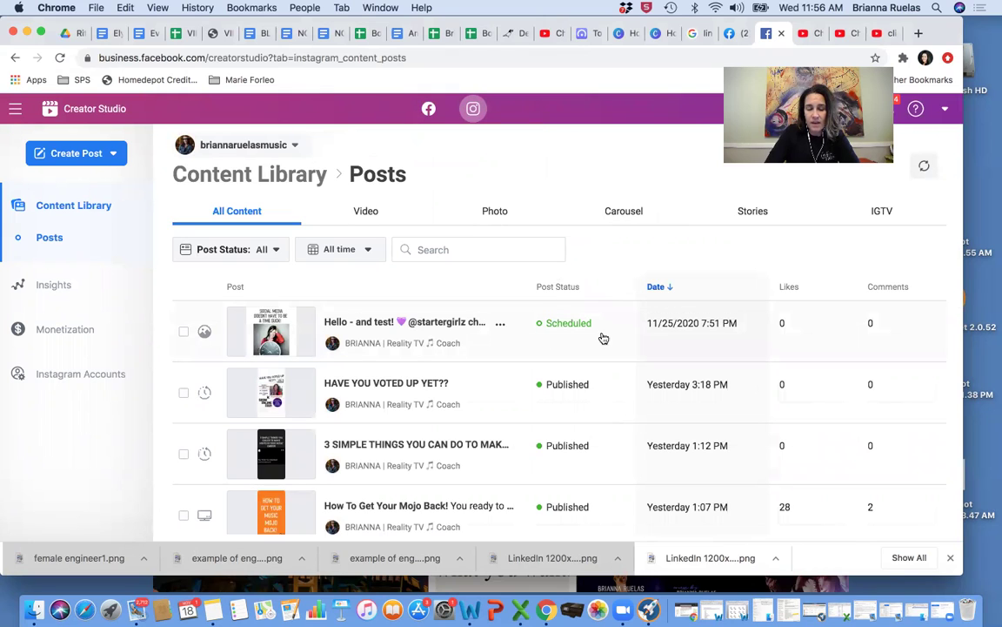
pyautogui.moveTo(670, 341)
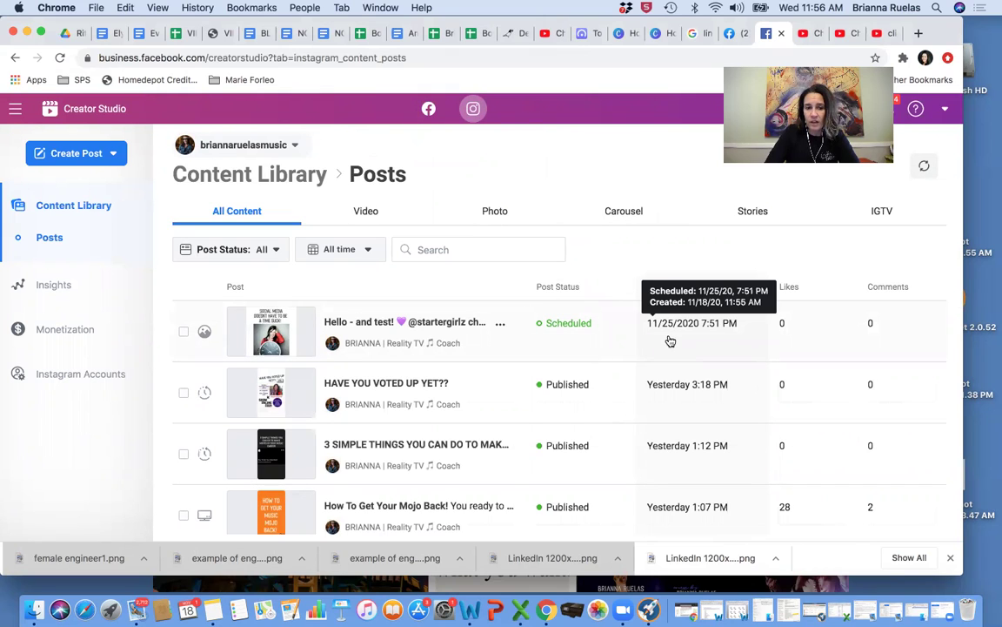